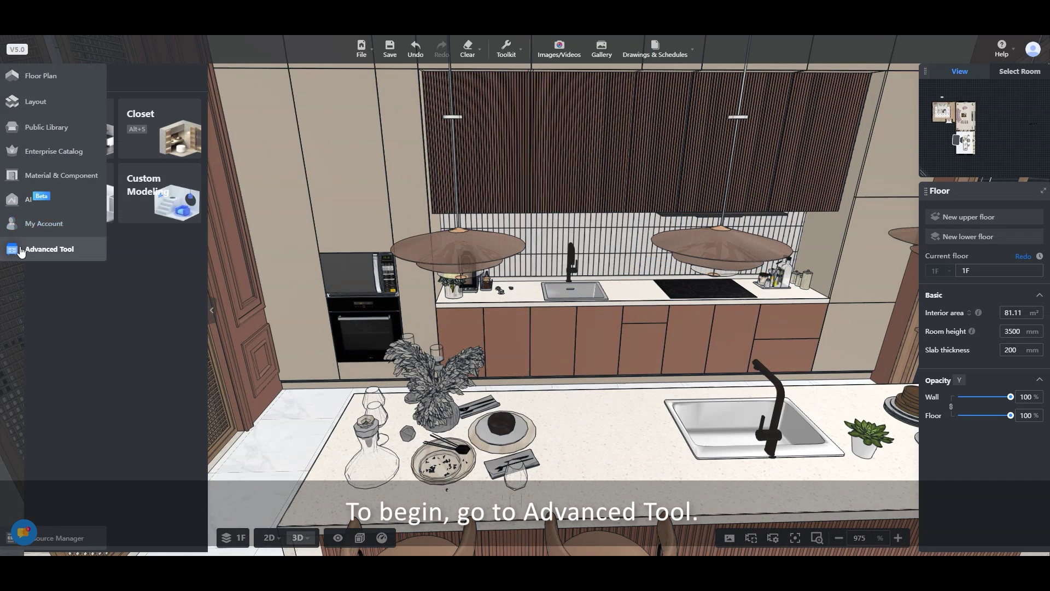
Open the Kitchen & Bath design tool from the advanced tools
{"action": "left_click", "coordinate": [49, 249]}
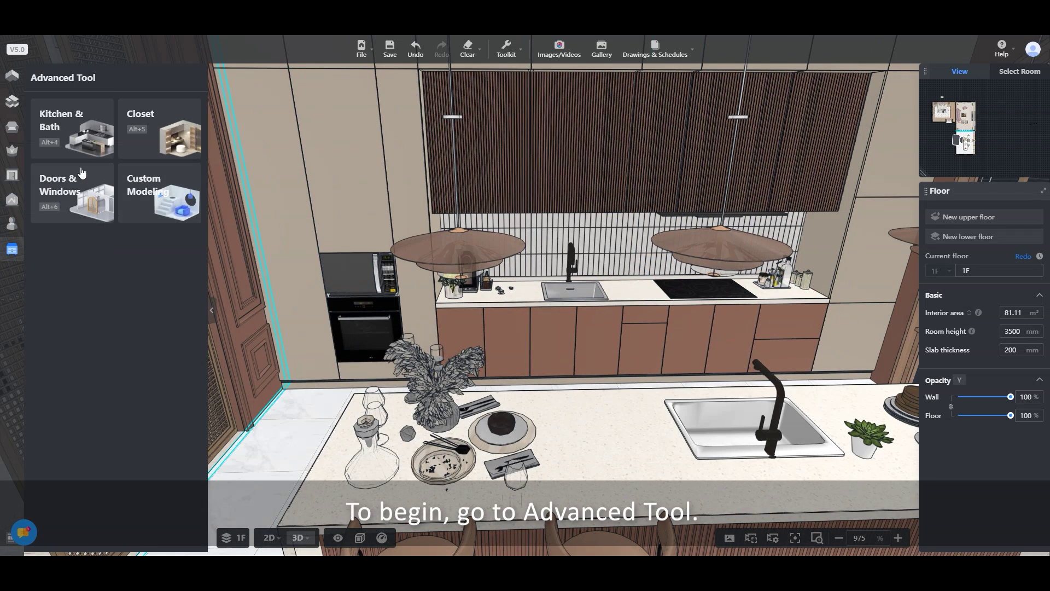
{"action": "left_click", "coordinate": [69, 129]}
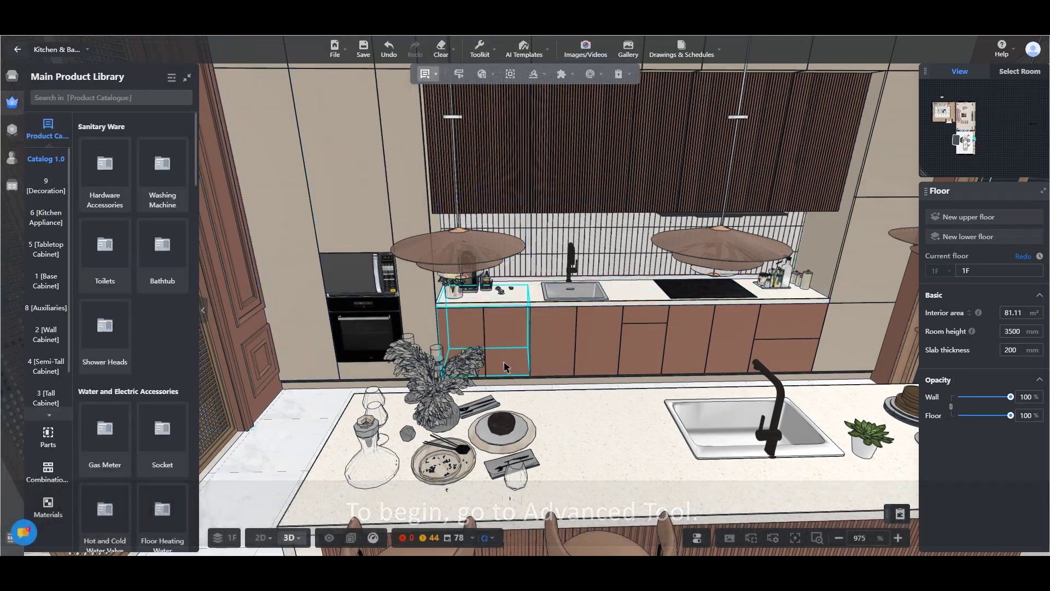
{"action": "mouse_move", "coordinate": [584, 383]}
{"action": "right_mouse_down"}
{"action": "mouse_move", "coordinate": [706, 396]}
{"action": "mouse_move", "coordinate": [520, 395]}
{"action": "mouse_move", "coordinate": [639, 389]}
{"action": "mouse_move", "coordinate": [660, 350]}
{"action": "mouse_move", "coordinate": [587, 373]}
{"action": "right_mouse_up"}
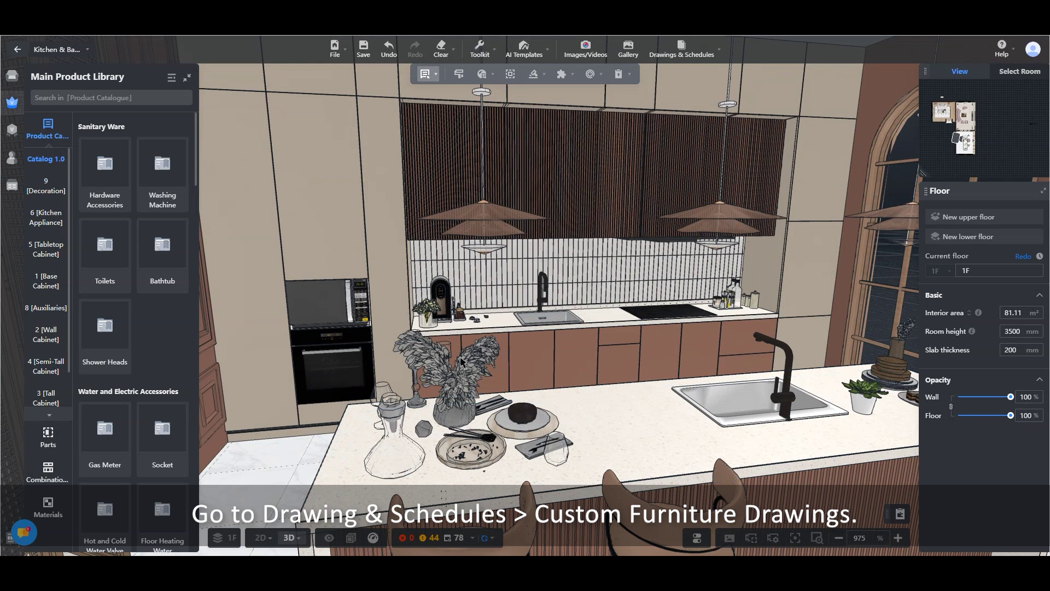
Start custom furniture drawings for the Kitchen & Bath target using the Product Drawing method
{"action": "left_click", "coordinate": [682, 48]}
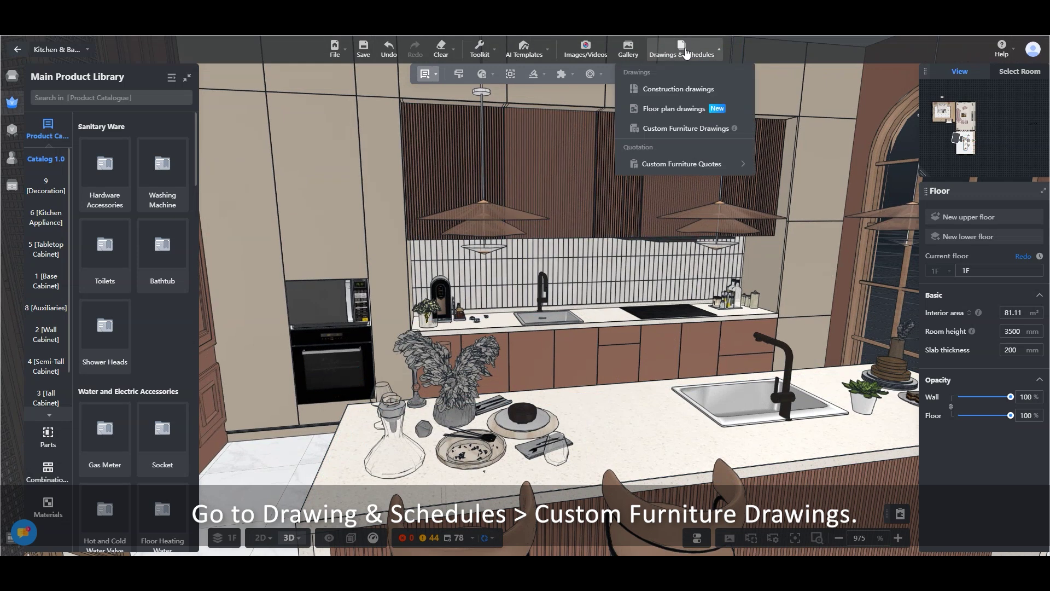
{"action": "left_click", "coordinate": [687, 129]}
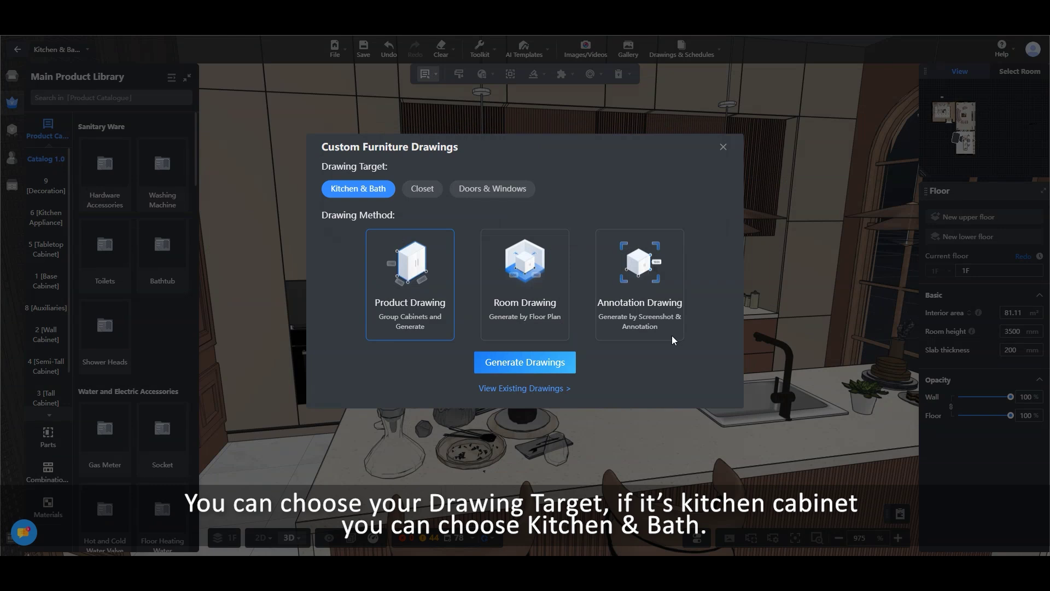
{"action": "mouse_move", "coordinate": [417, 287]}
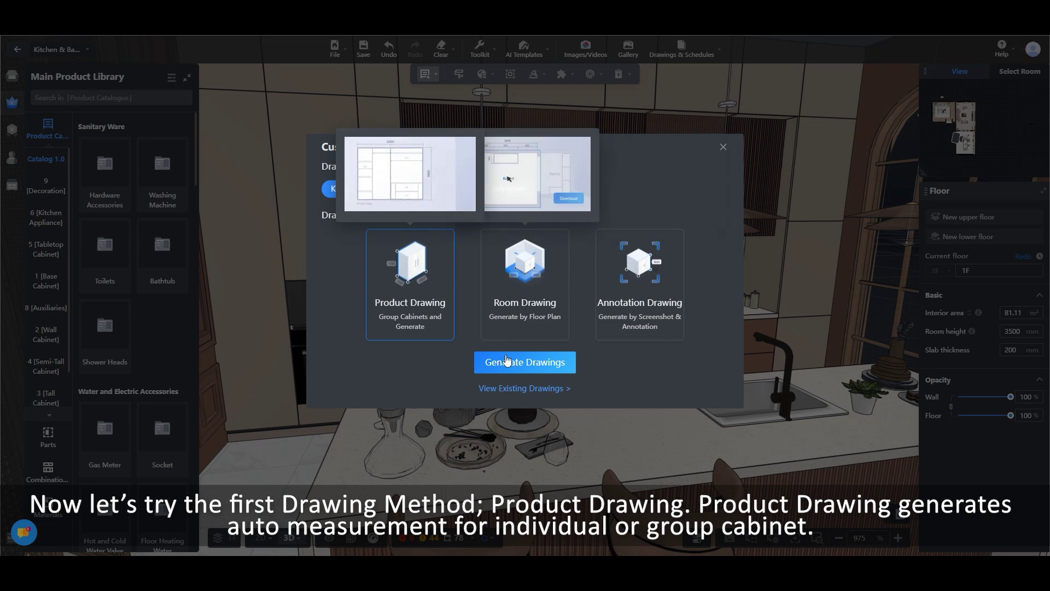
{"action": "left_click", "coordinate": [523, 363]}
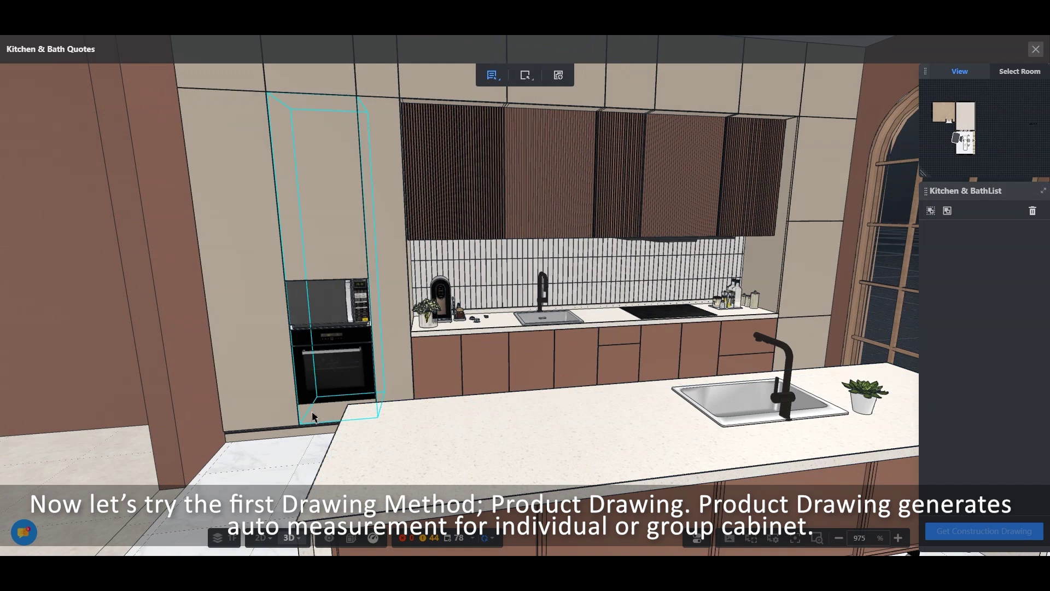
Add the five base cabinets along the back wall to the Kitchen & Bath drawing list
{"action": "left_click_drag", "start_coordinate": [376, 436], "coordinate": [315, 488]}
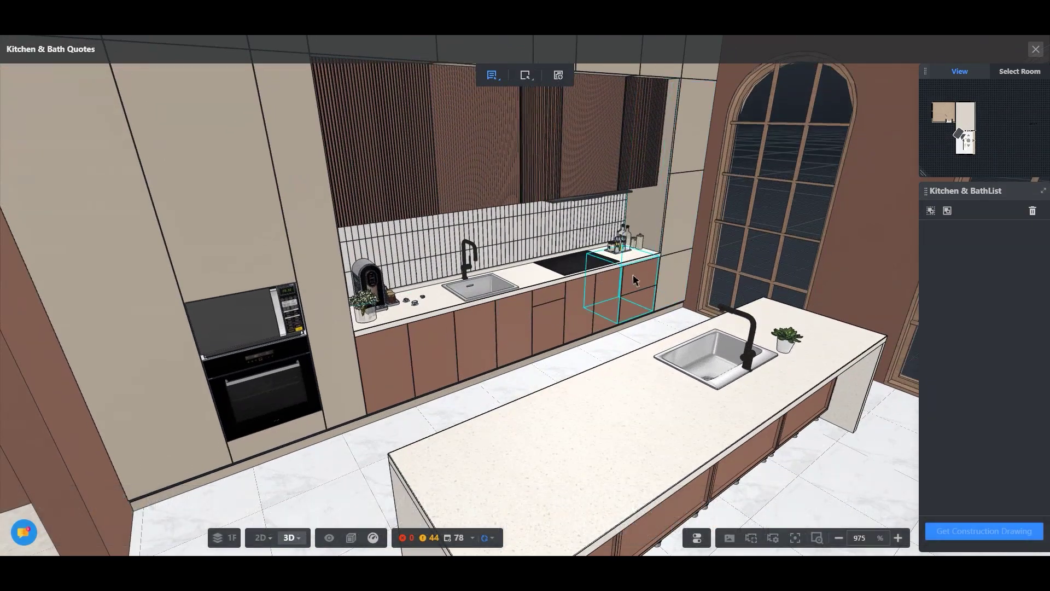
{"action": "left_click", "coordinate": [433, 361]}
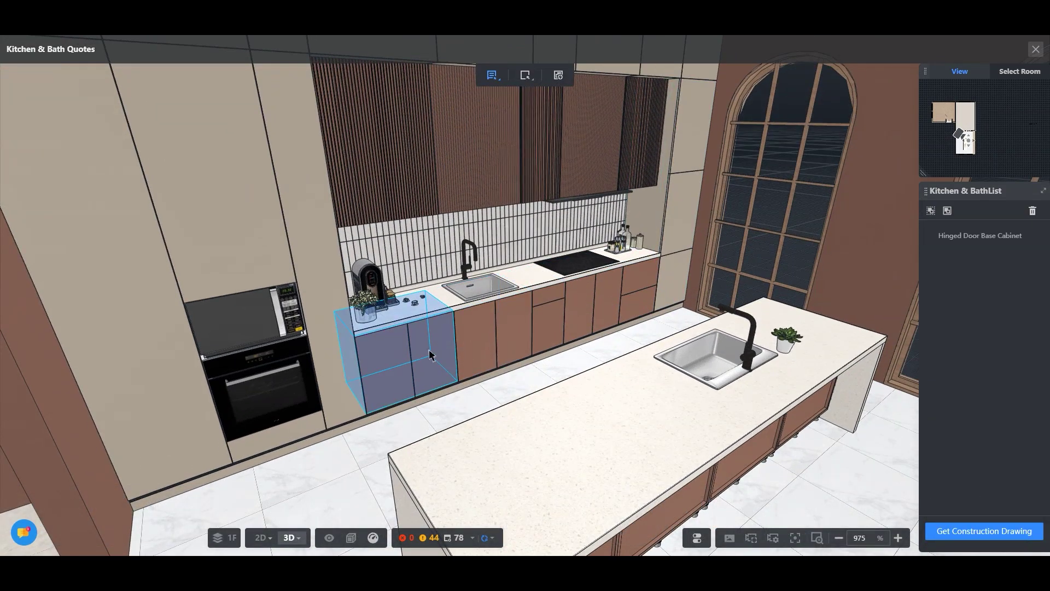
{"action": "left_click", "coordinate": [479, 339]}
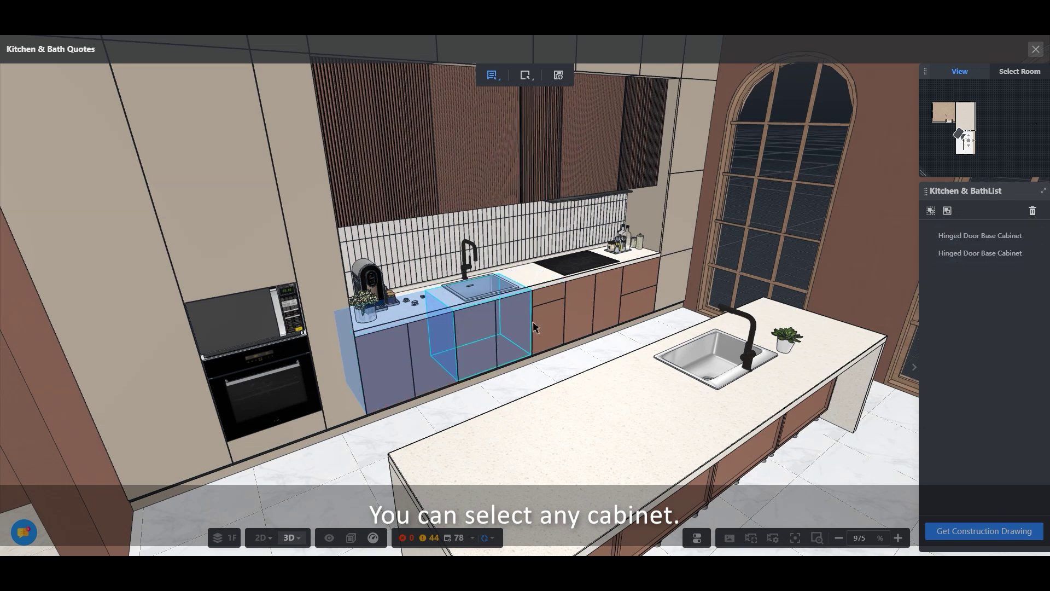
{"action": "left_click", "coordinate": [539, 326]}
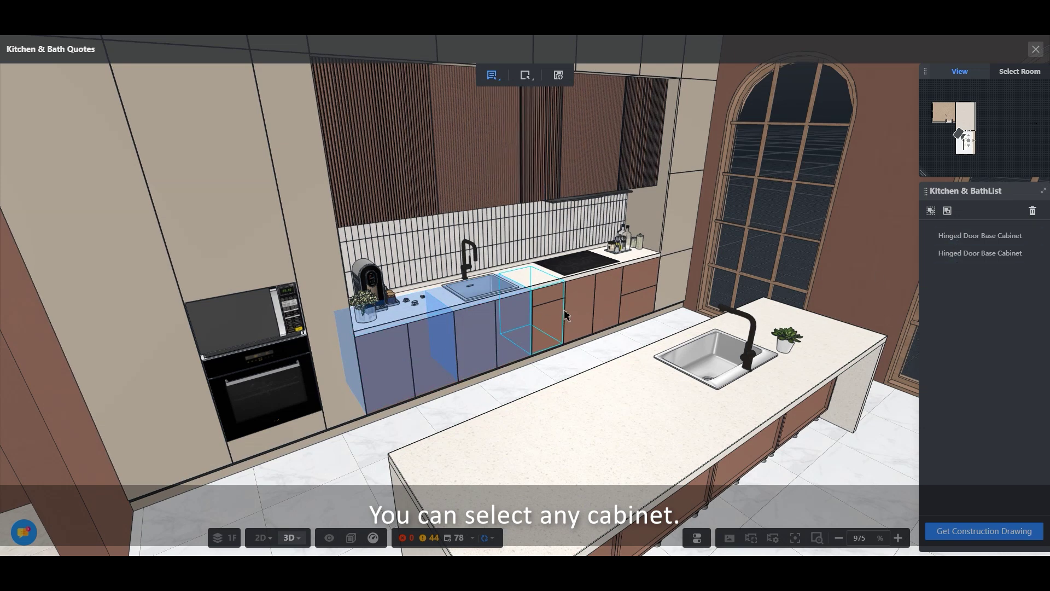
{"action": "left_click", "coordinate": [600, 323]}
{"action": "left_click", "coordinate": [549, 320]}
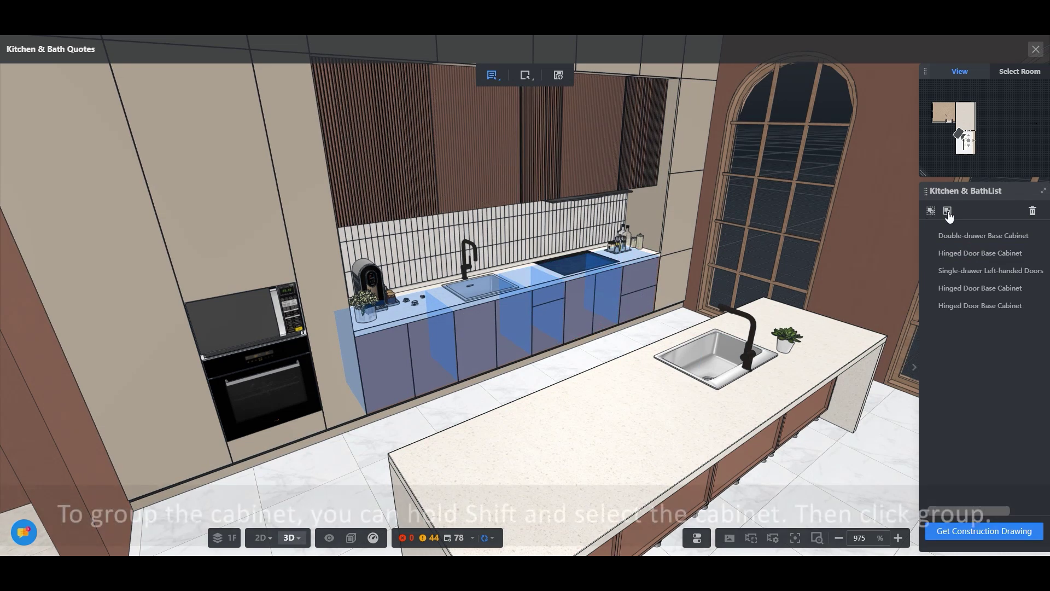
Group the Double-drawer Base Cabinet with the Hinged Door Base Cabinet beside it in the drawing list
{"action": "left_click", "coordinate": [957, 235]}
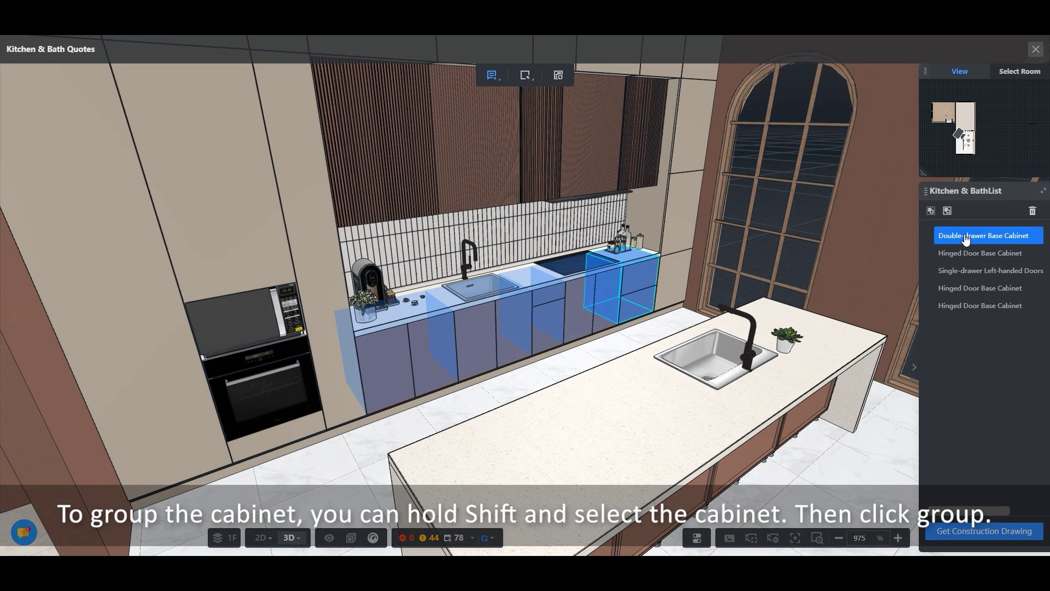
{"action": "left_click", "coordinate": [961, 252]}
{"action": "left_click", "coordinate": [966, 237]}
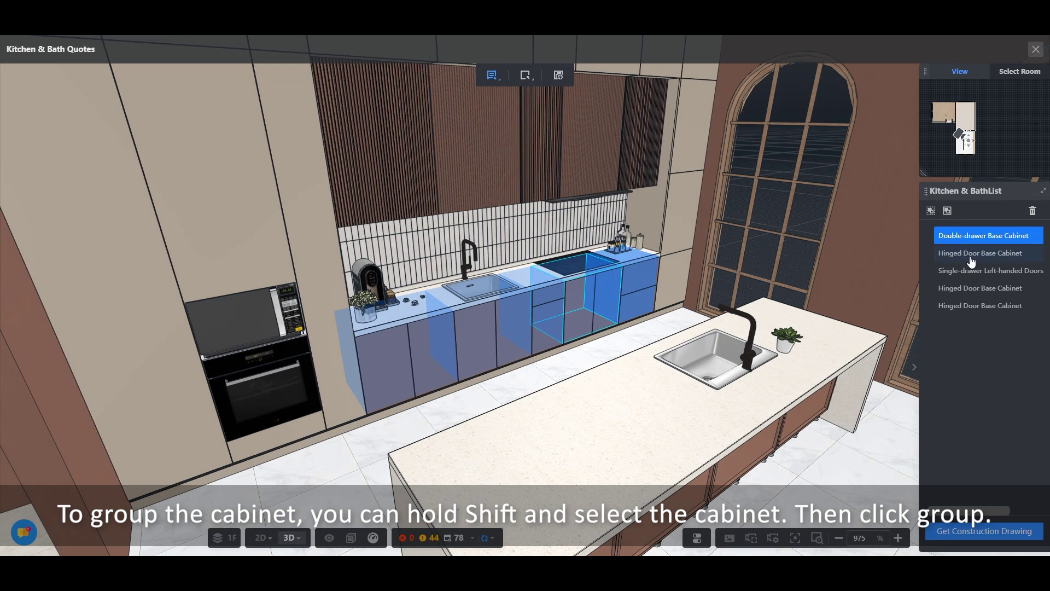
{"action": "left_click", "coordinate": [972, 260], "text": "shift"}
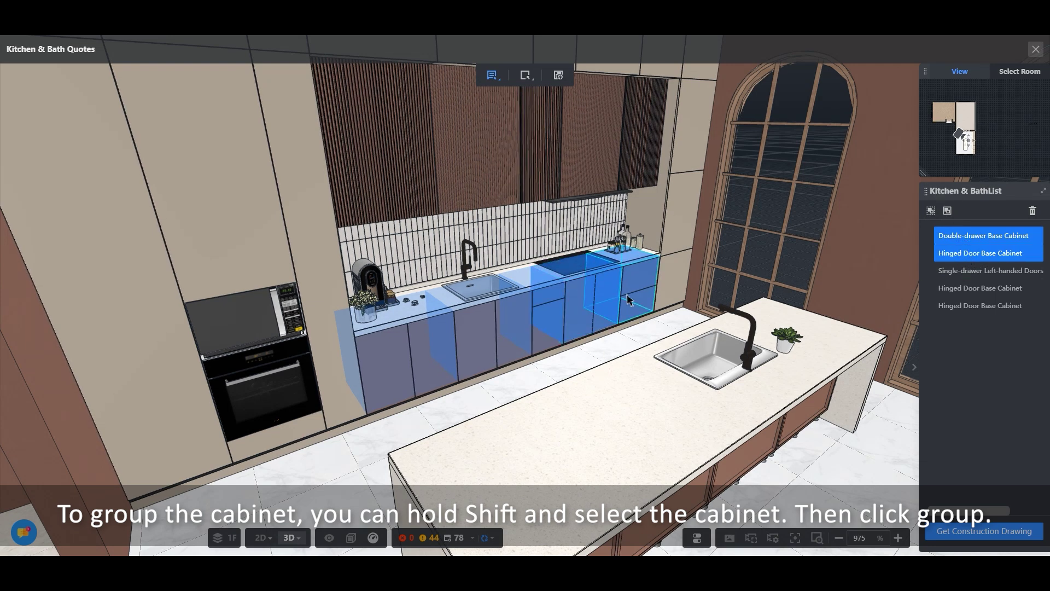
{"action": "left_click", "coordinate": [948, 211]}
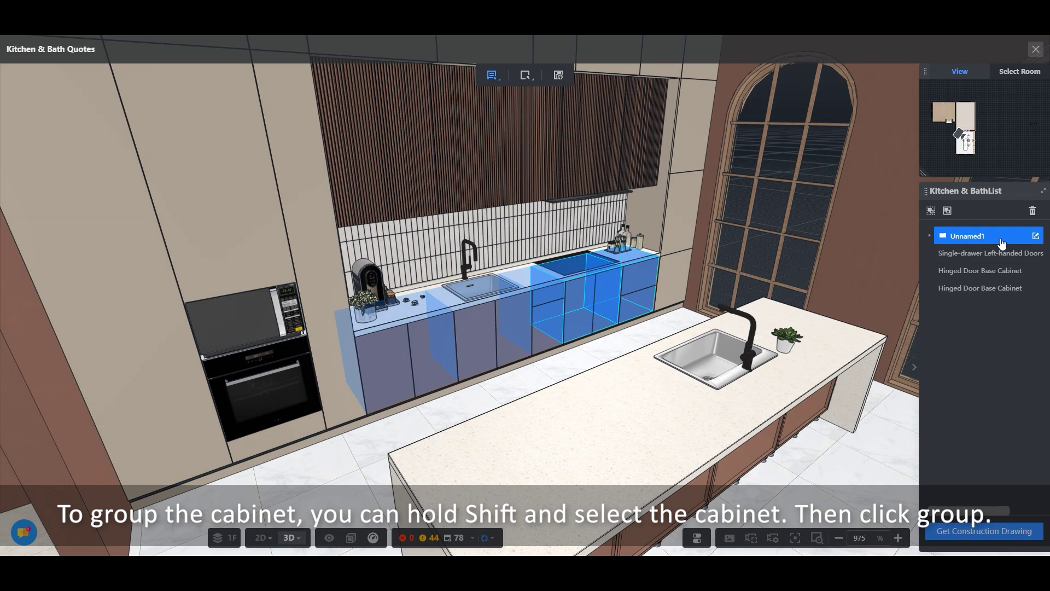
Group the remaining single-drawer cabinet and the two Hinged Door Base Cabinets as a second group
{"action": "left_click", "coordinate": [989, 271]}
{"action": "left_click", "coordinate": [987, 254], "text": "shift"}
{"action": "left_click", "coordinate": [987, 288], "text": "shift"}
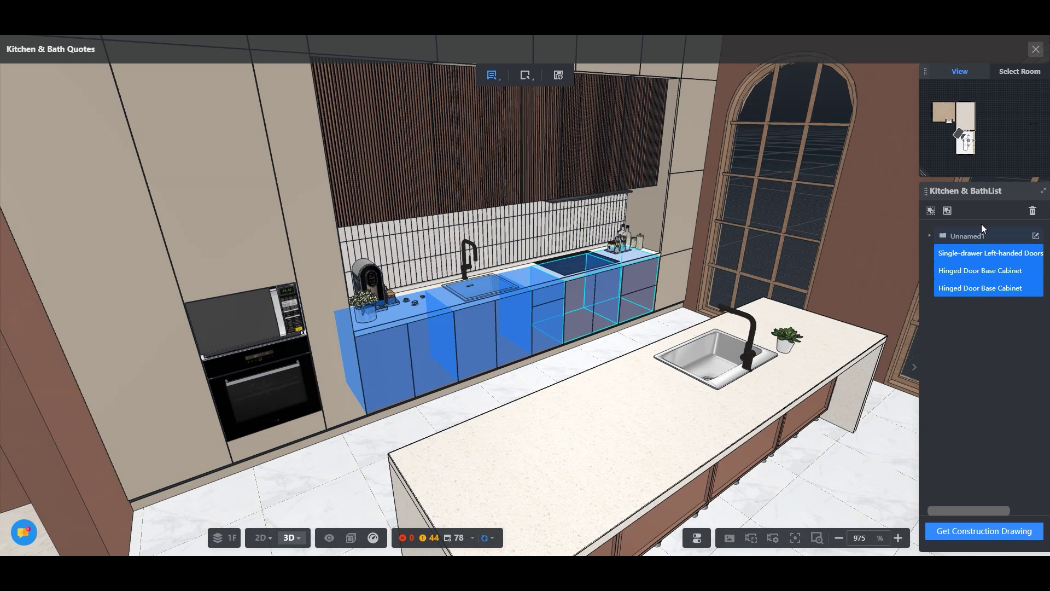
{"action": "left_click", "coordinate": [948, 212]}
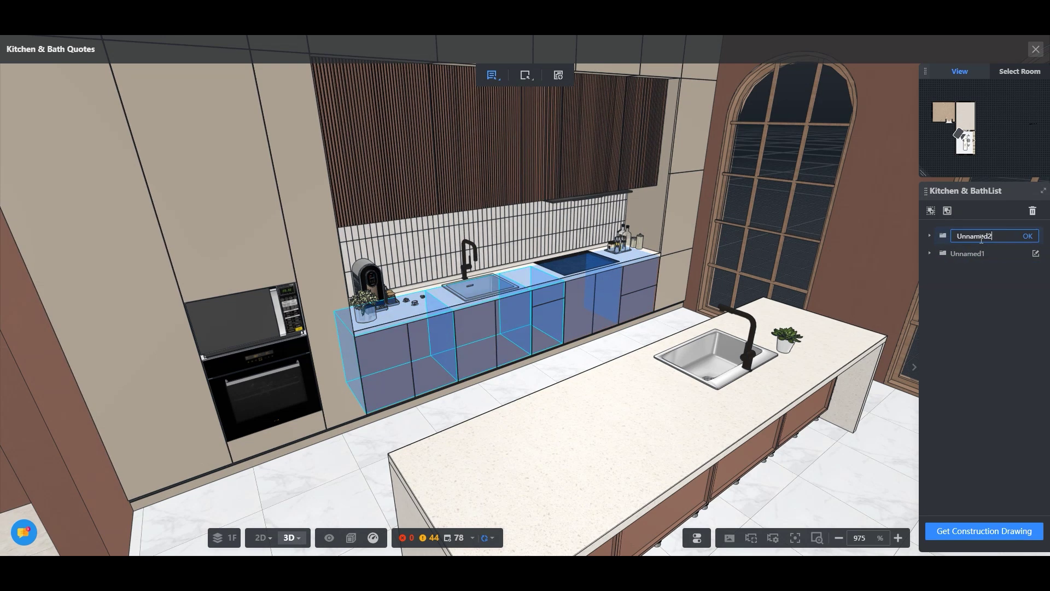
Delete both cabinet groups from the drawing list
{"action": "left_click", "coordinate": [1032, 212]}
{"action": "left_click", "coordinate": [1033, 213]}
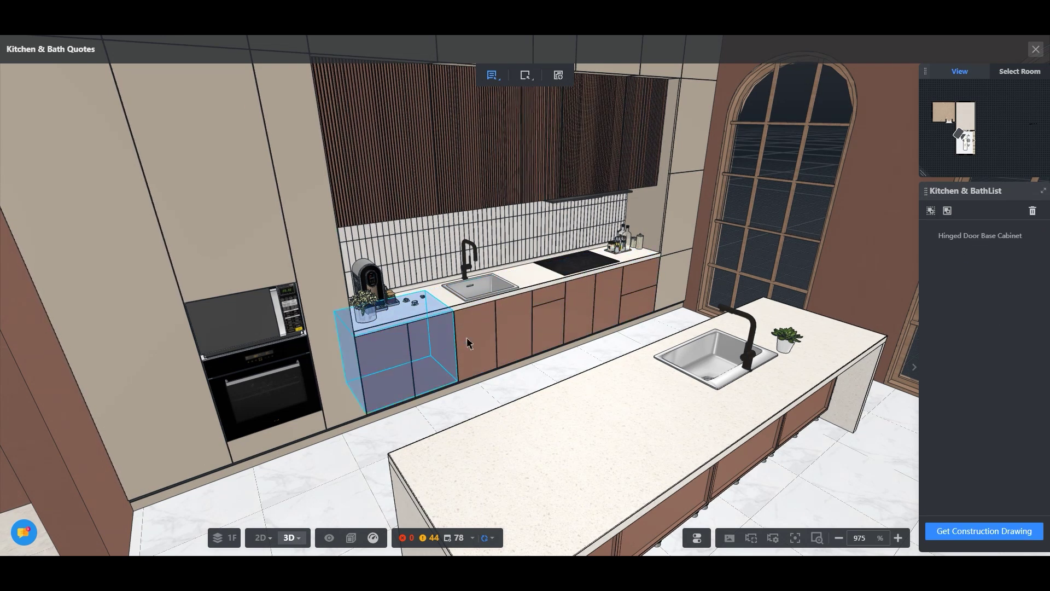
Add all five back-wall base cabinets to the list as one group and get their construction drawing
{"action": "left_click", "coordinate": [582, 309]}
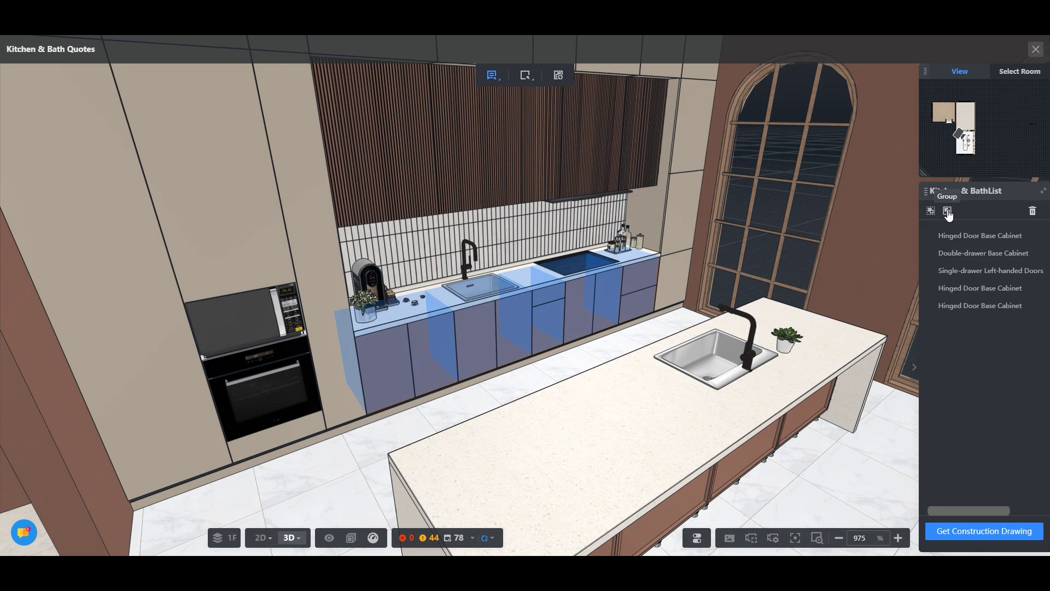
{"action": "left_click", "coordinate": [968, 254]}
{"action": "left_click", "coordinate": [966, 238], "text": "ctrl"}
{"action": "left_click", "coordinate": [968, 272], "text": "ctrl"}
{"action": "left_click", "coordinate": [968, 289], "text": "ctrl"}
{"action": "left_click", "coordinate": [948, 210]}
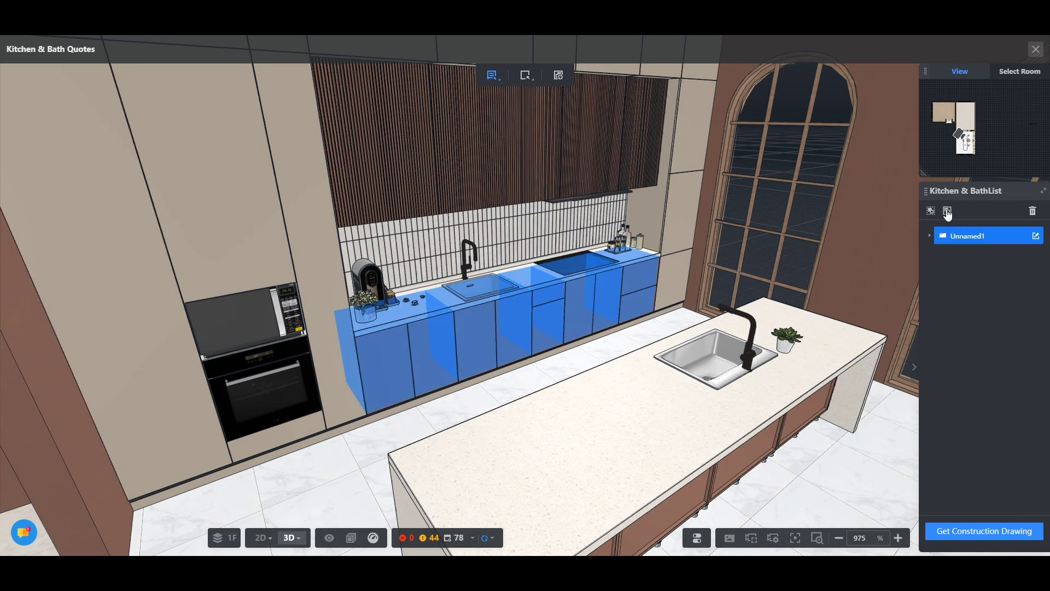
{"action": "left_click", "coordinate": [999, 532]}
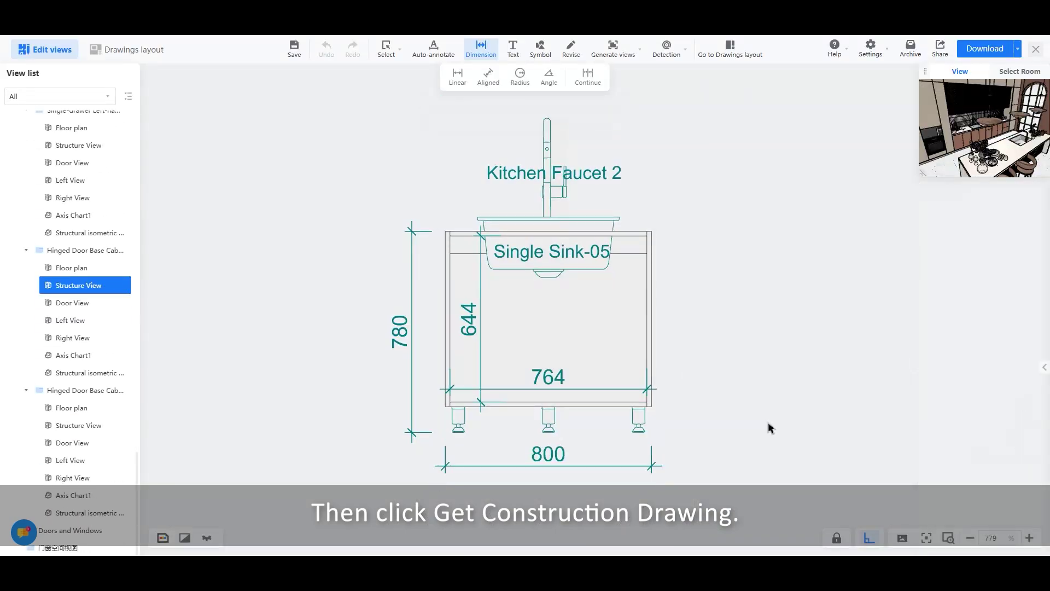
Review the floor plan, structure view and door view of the first Unnamed1 cabinet group
{"action": "scroll", "coordinate": [694, 284], "scroll_direction": "down", "scroll_amount": 3}
{"action": "middle_click_drag", "start_coordinate": [798, 322], "coordinate": [720, 333]}
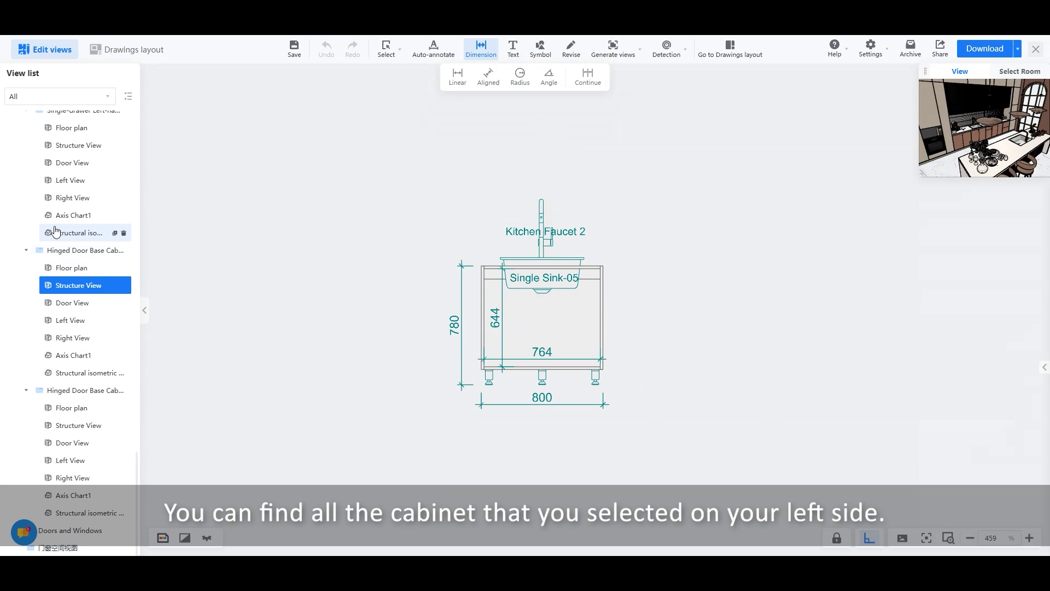
{"action": "scroll", "coordinate": [70, 348], "scroll_direction": "up", "scroll_amount": 10}
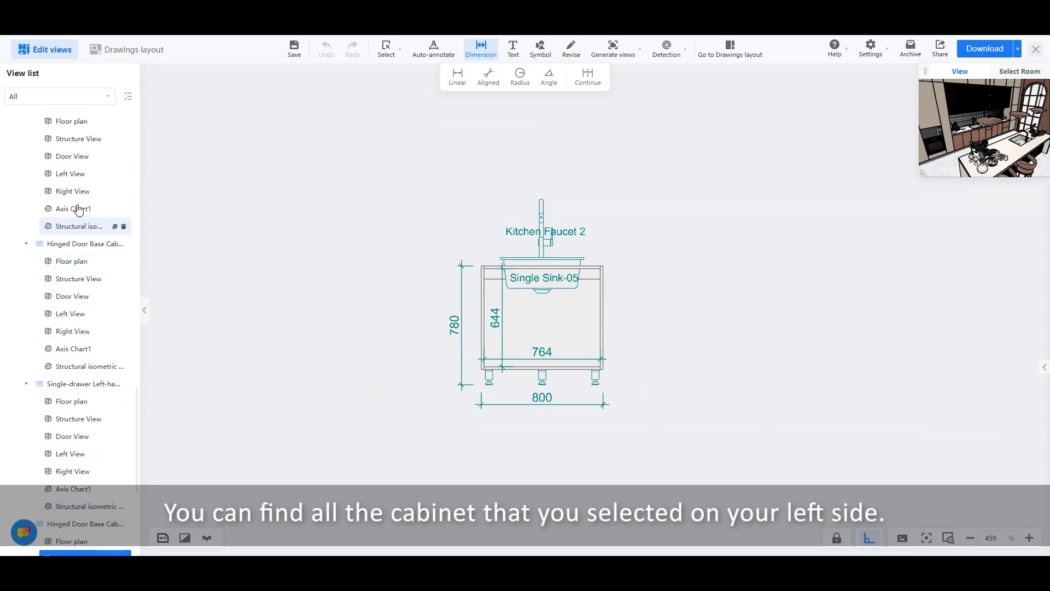
{"action": "scroll", "coordinate": [80, 383], "scroll_direction": "up", "scroll_amount": 10}
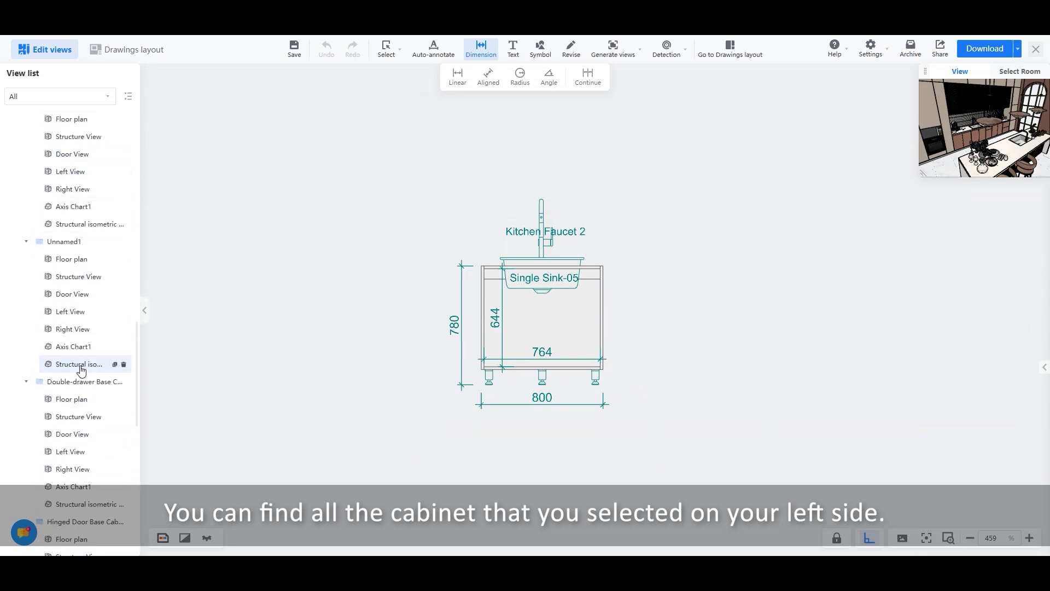
{"action": "scroll", "coordinate": [69, 328], "scroll_direction": "down", "scroll_amount": 4}
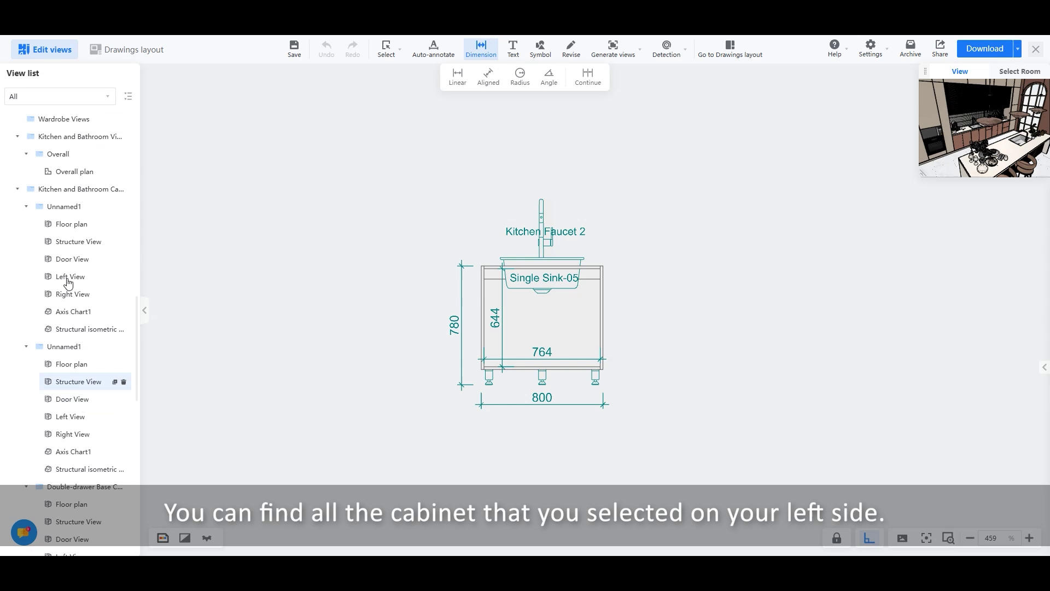
{"action": "left_click", "coordinate": [69, 224]}
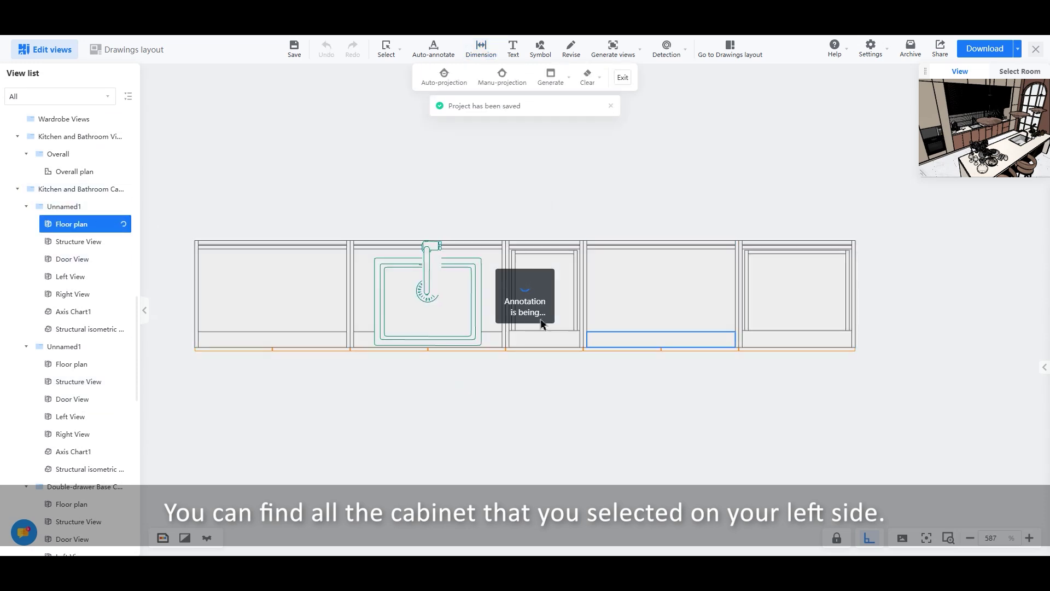
{"action": "left_click", "coordinate": [82, 244]}
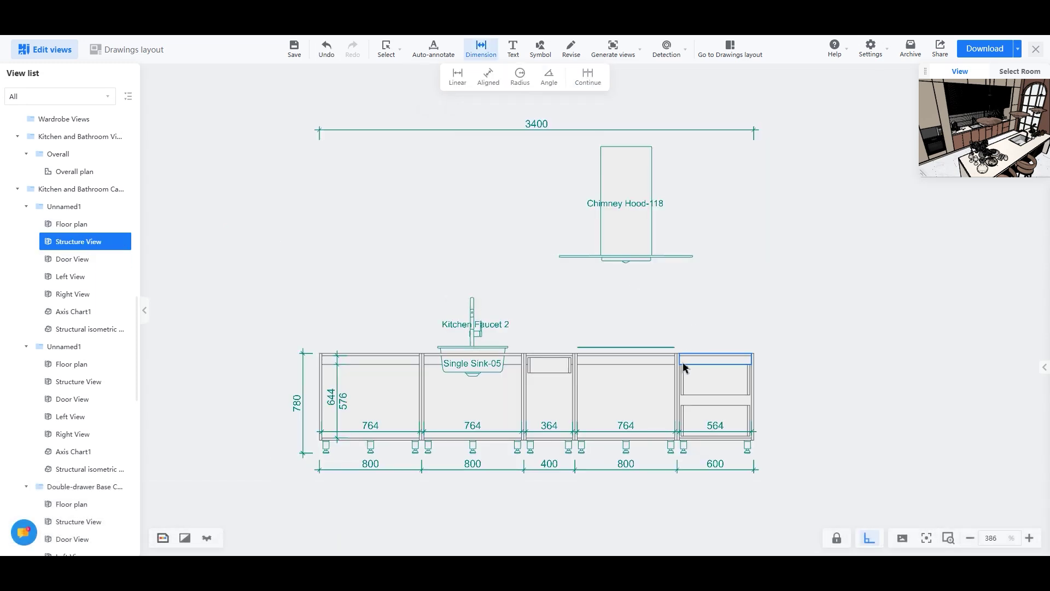
{"action": "middle_click_drag", "start_coordinate": [871, 421], "coordinate": [881, 405]}
{"action": "left_click", "coordinate": [74, 260]}
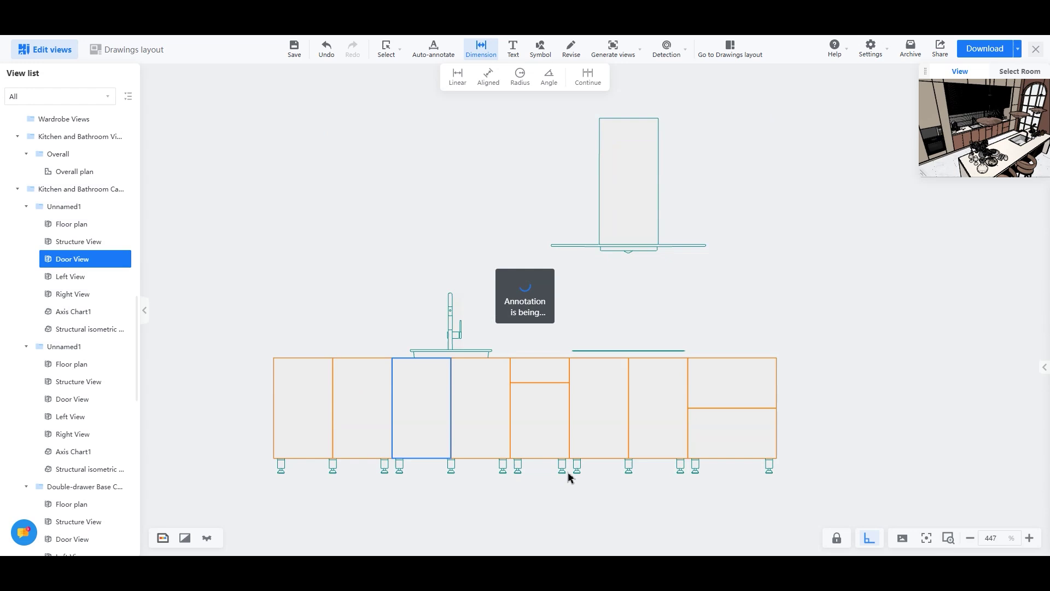
{"action": "scroll", "coordinate": [904, 464], "scroll_direction": "down", "scroll_amount": 1}
{"action": "middle_click_drag", "start_coordinate": [904, 465], "coordinate": [917, 458]}
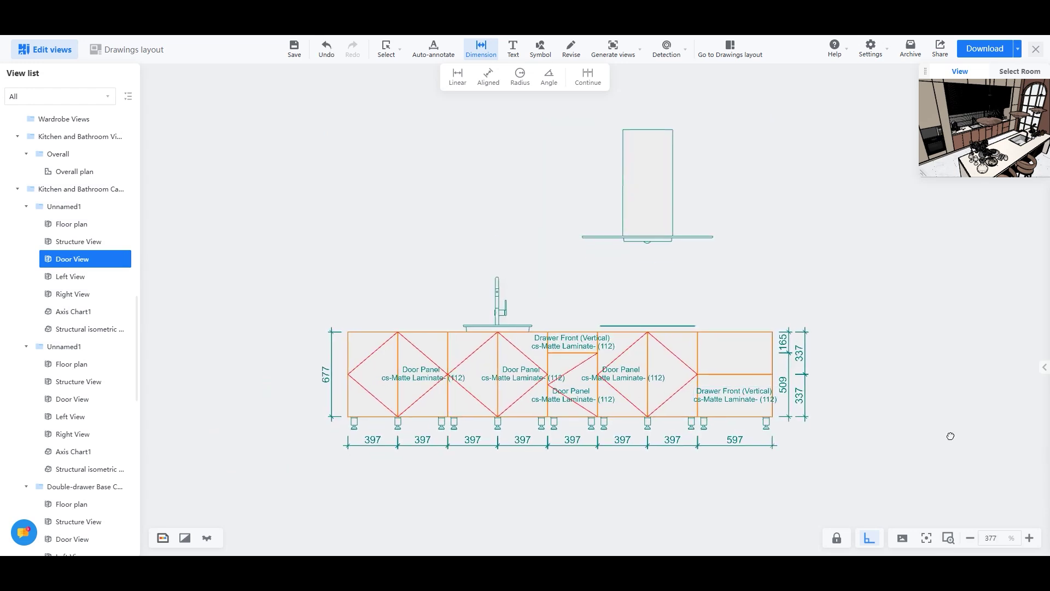
Check the second Unnamed1 group's floor plan and the Double-drawer Base Cabinet's floor plan, structure, door and left views
{"action": "left_click", "coordinate": [71, 364]}
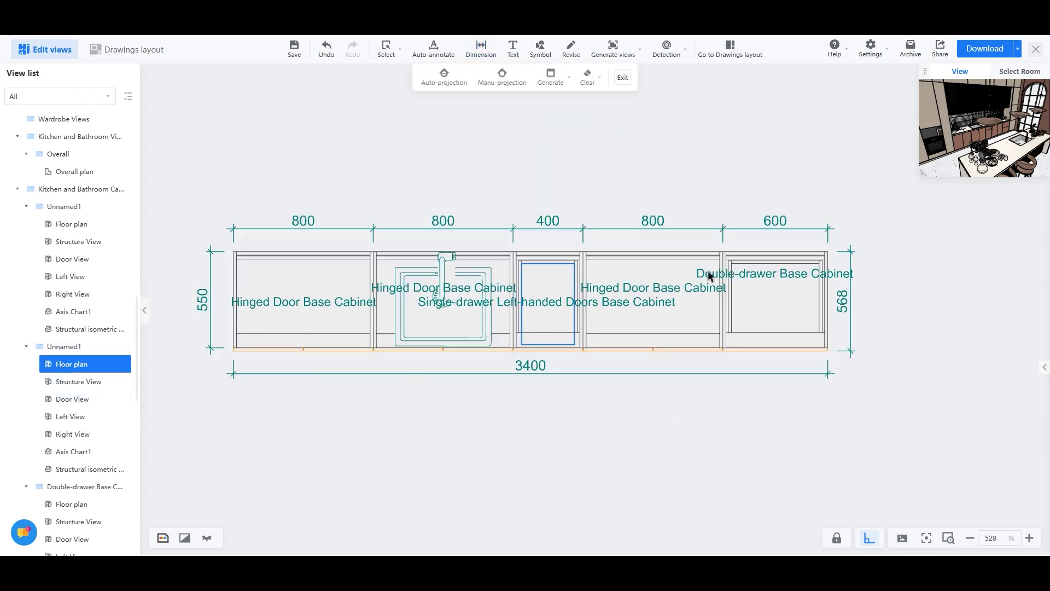
{"action": "scroll", "coordinate": [66, 398], "scroll_direction": "down", "scroll_amount": 2}
{"action": "left_click", "coordinate": [66, 397]}
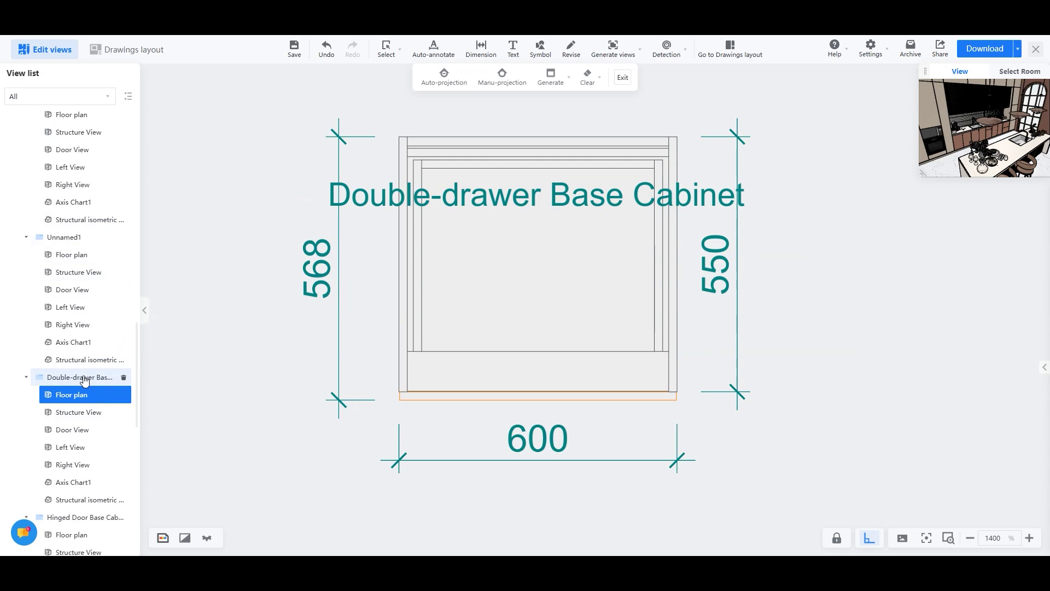
{"action": "left_click", "coordinate": [70, 413]}
{"action": "scroll", "coordinate": [578, 256], "scroll_direction": "down", "scroll_amount": 2}
{"action": "middle_click_drag", "start_coordinate": [611, 203], "coordinate": [585, 224]}
{"action": "left_click", "coordinate": [71, 431]}
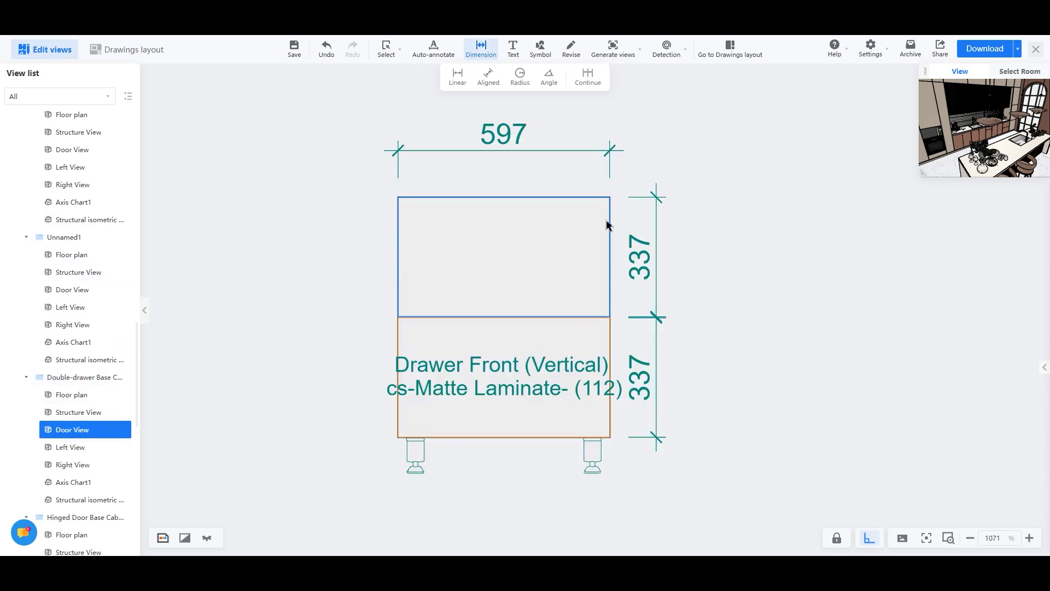
{"action": "scroll", "coordinate": [599, 262], "scroll_direction": "down", "scroll_amount": 3}
{"action": "middle_click_drag", "start_coordinate": [598, 271], "coordinate": [634, 278]}
{"action": "left_click", "coordinate": [79, 447]}
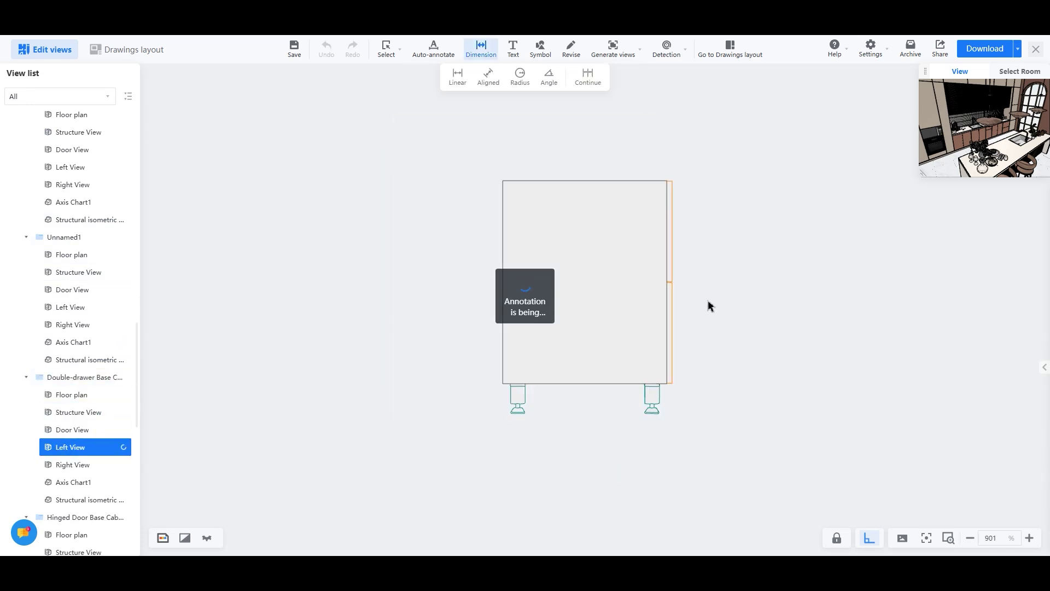
Look at the structure view and door view of the Hinged Door Base Cabinet listed after the double-drawer one
{"action": "scroll", "coordinate": [82, 404], "scroll_direction": "down", "scroll_amount": 2}
{"action": "left_click", "coordinate": [79, 443]}
{"action": "left_click", "coordinate": [72, 460]}
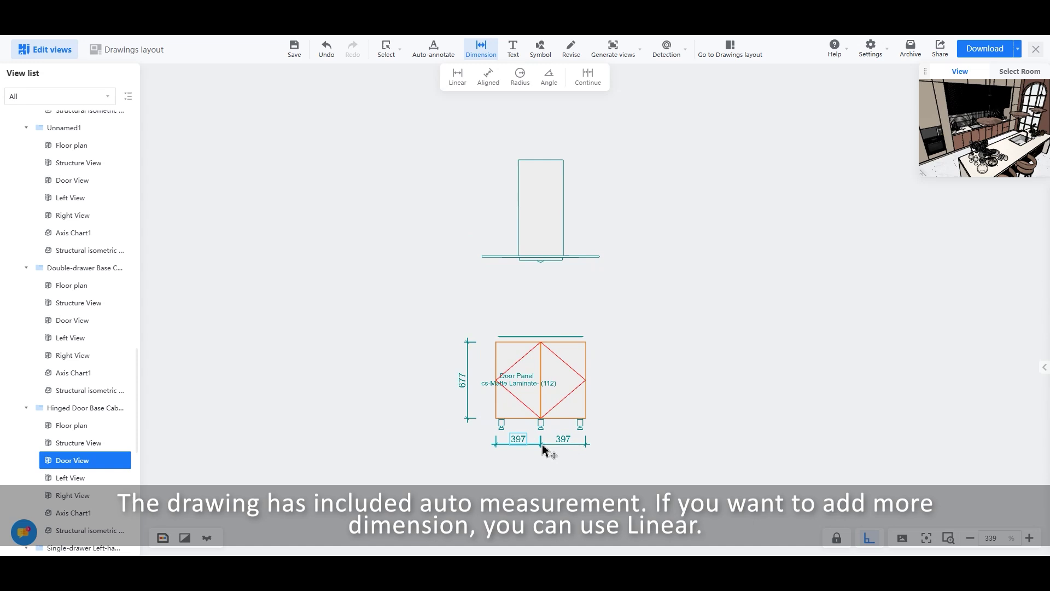
Add a linear dimension for the door height beside the Hinged Door Base Cabinet, on the side opposite the existing height dimension
{"action": "left_click", "coordinate": [469, 84]}
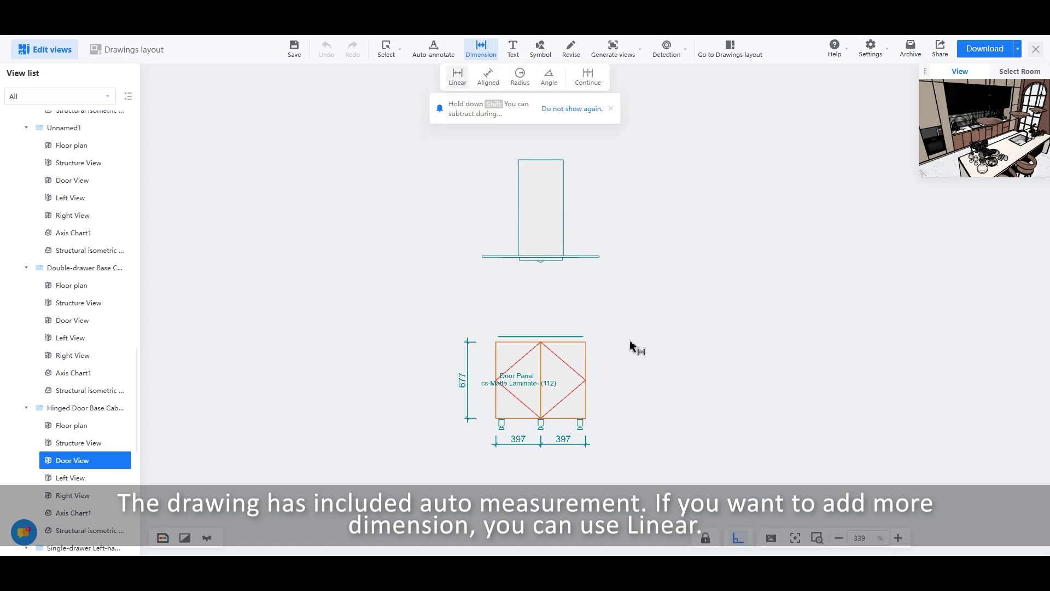
{"action": "left_click", "coordinate": [586, 342]}
{"action": "left_click", "coordinate": [584, 418]}
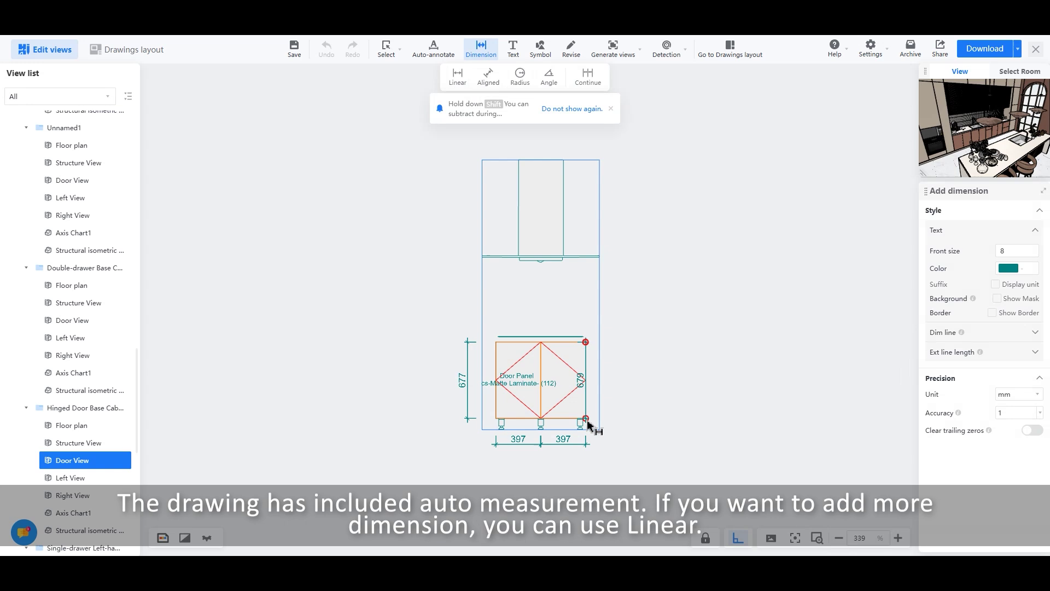
{"action": "left_click", "coordinate": [627, 394]}
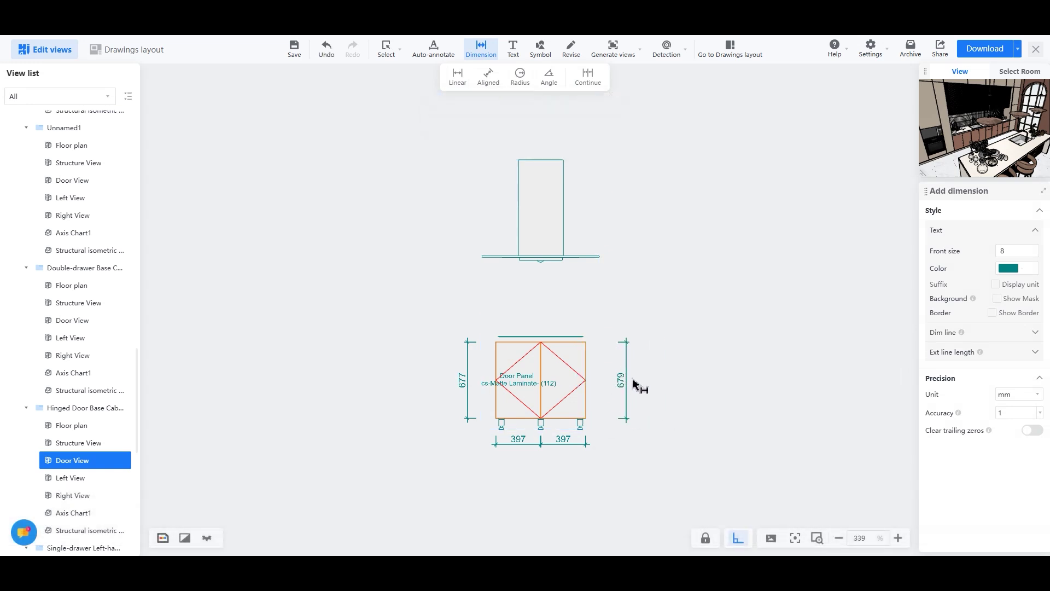
Replace the new height dimension's value with the custom text 670
{"action": "left_click", "coordinate": [624, 382]}
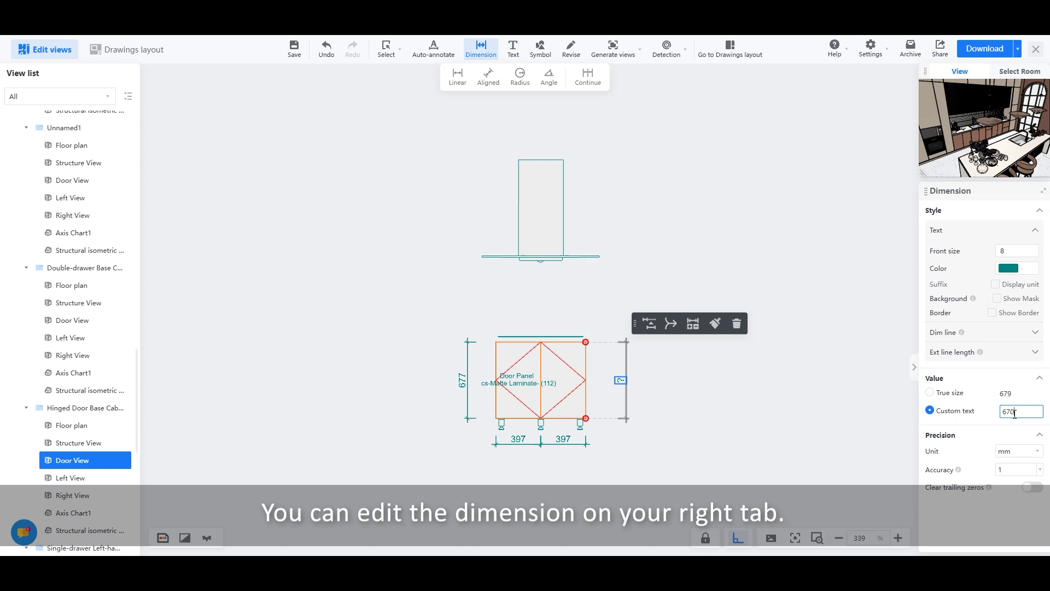
{"action": "left_click_drag", "start_coordinate": [600, 453], "coordinate": [605, 450]}
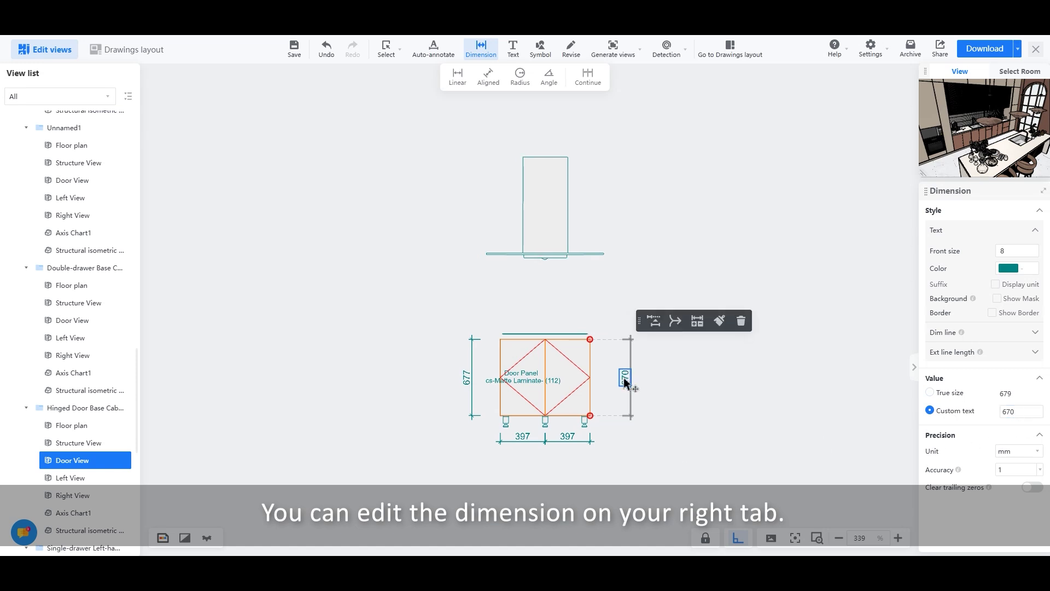
{"action": "left_click", "coordinate": [680, 403]}
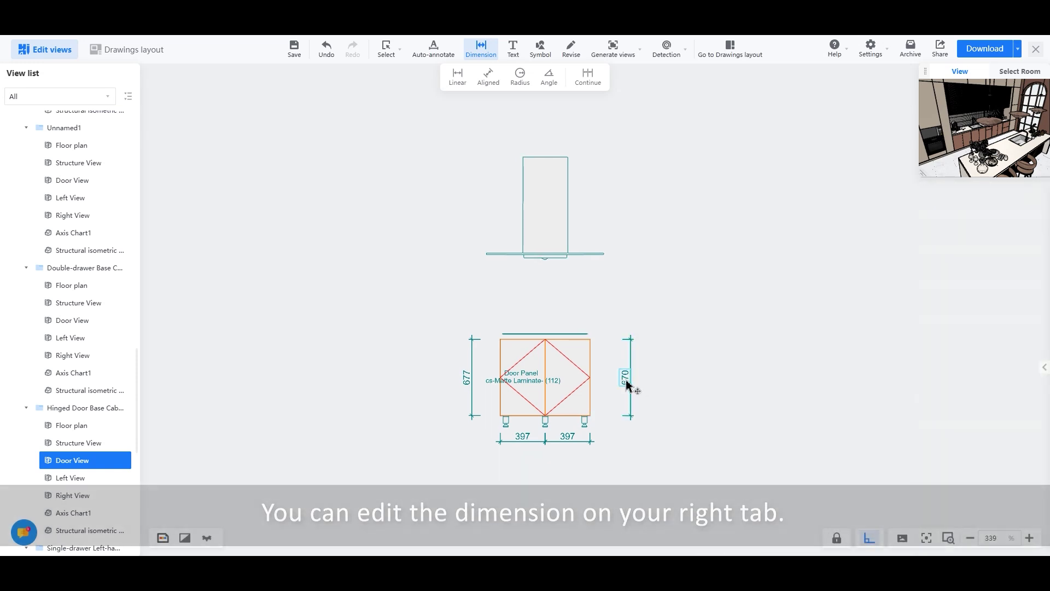
{"action": "left_click", "coordinate": [626, 378]}
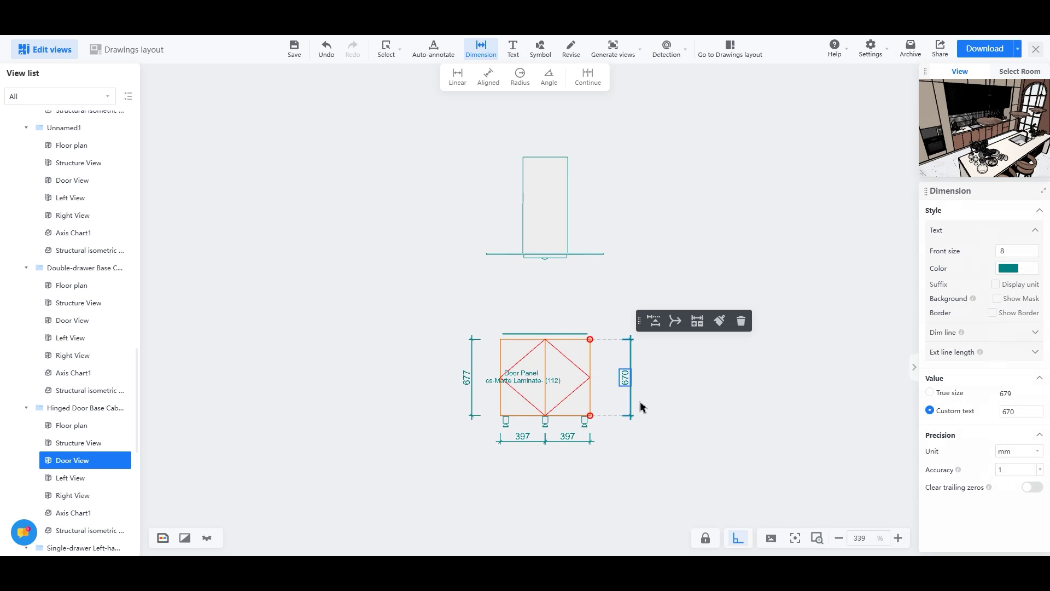
{"action": "left_click", "coordinate": [748, 389]}
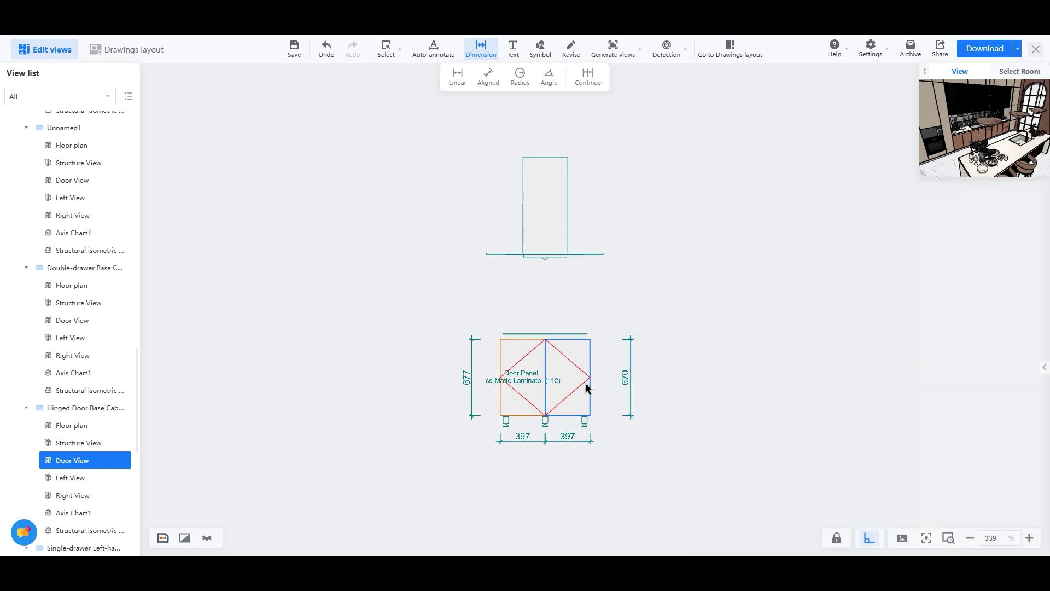
Return to the design and start custom furniture drawings for Kitchen & Bath with the Room Drawing method
{"action": "left_click", "coordinate": [1010, 87]}
{"action": "mouse_move", "coordinate": [701, 51]}
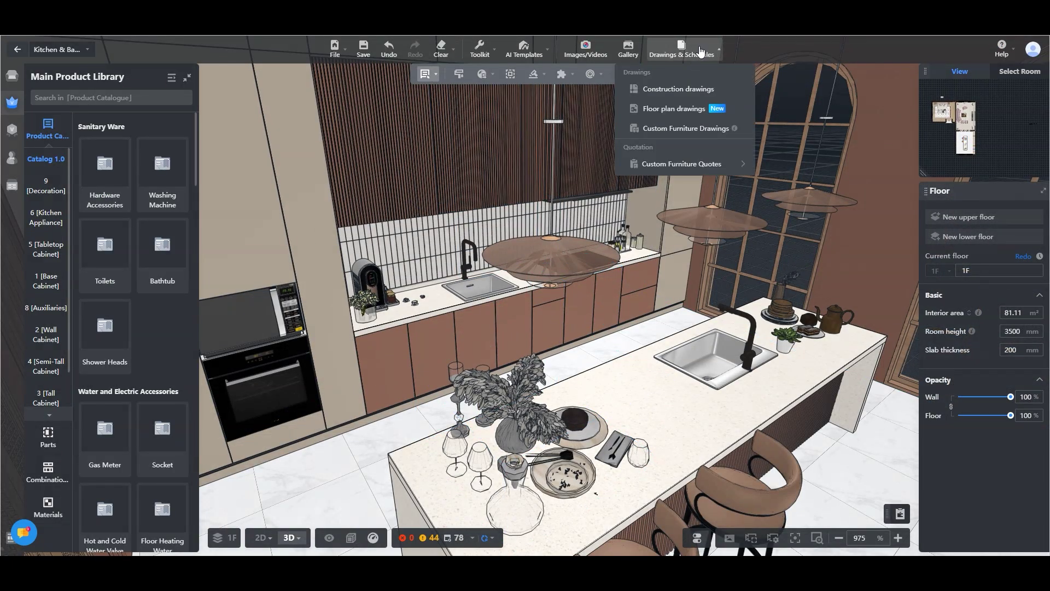
{"action": "left_click", "coordinate": [686, 128]}
{"action": "mouse_move", "coordinate": [409, 297]}
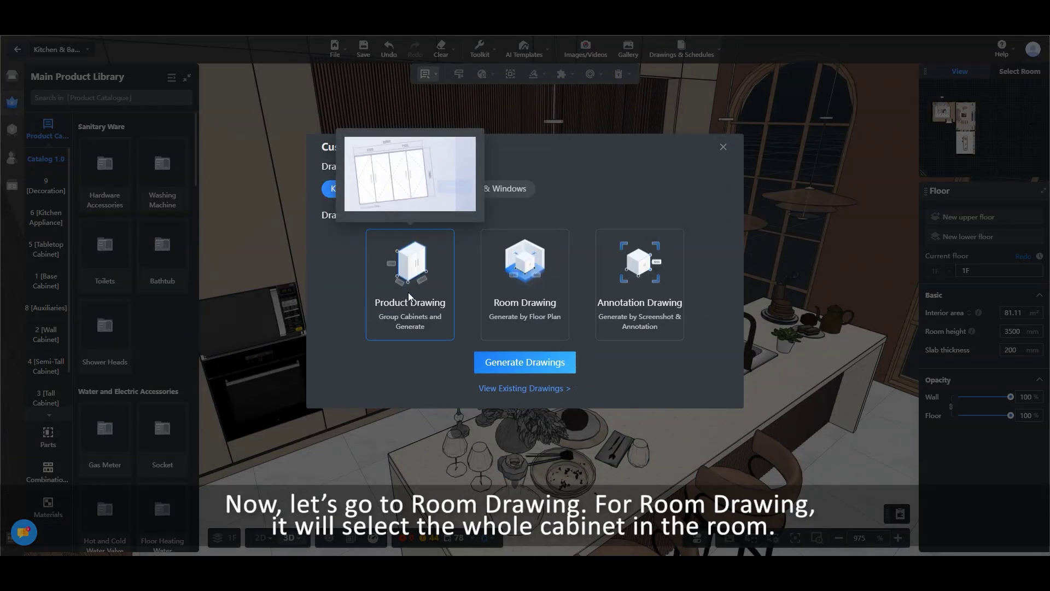
{"action": "mouse_move", "coordinate": [515, 285]}
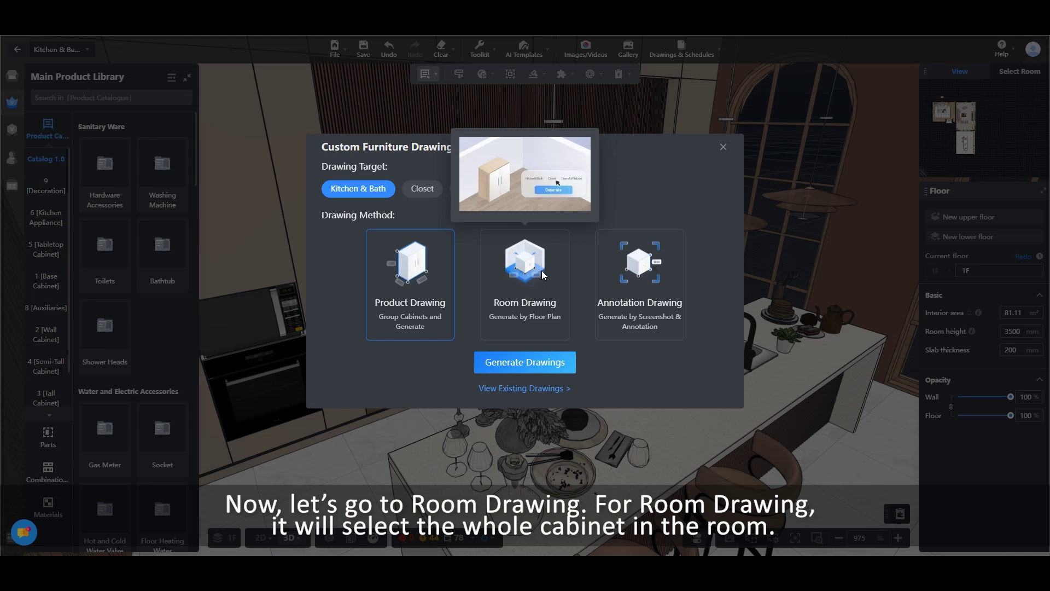
{"action": "left_click", "coordinate": [517, 287]}
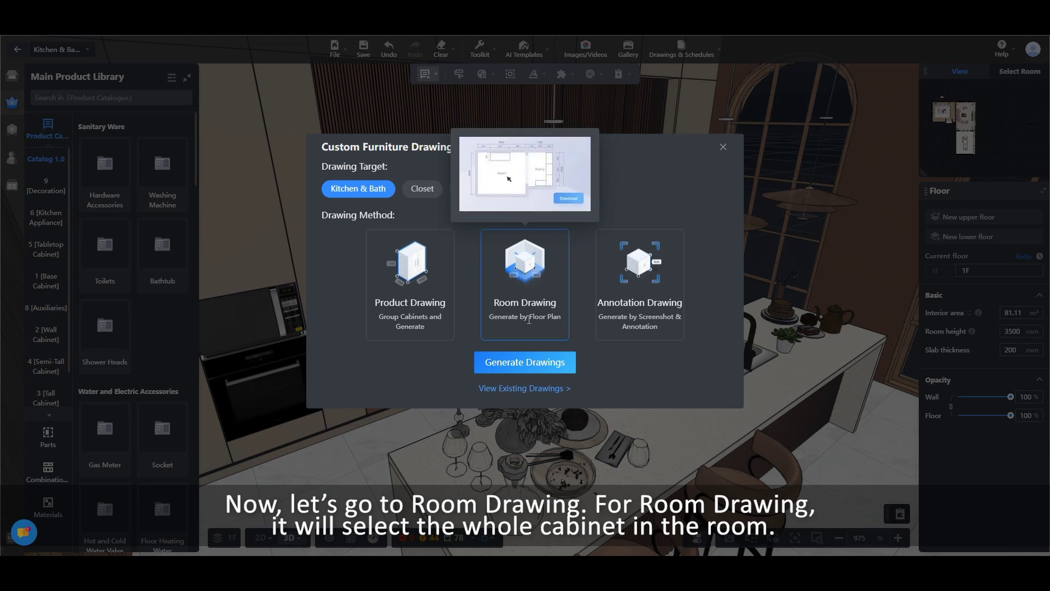
{"action": "mouse_move", "coordinate": [530, 294]}
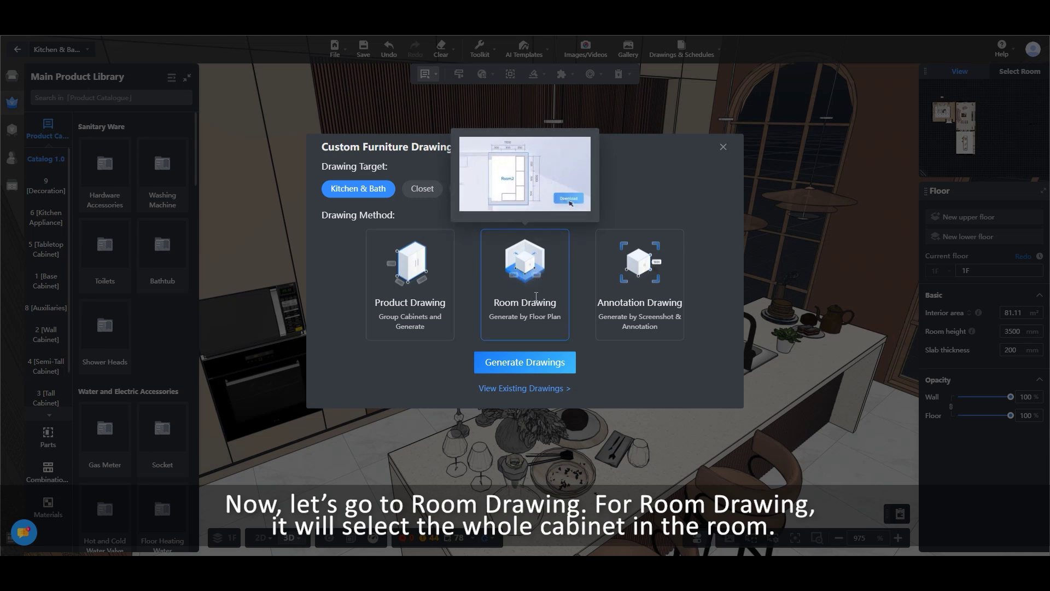
{"action": "left_click", "coordinate": [543, 364]}
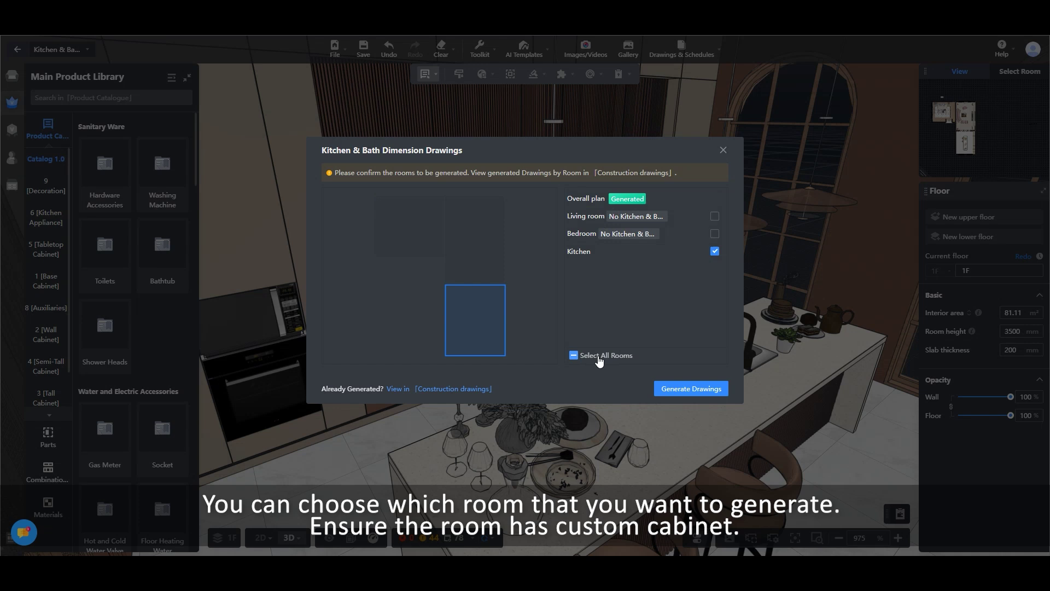
Clear the room selection, choose only the Kitchen and generate its dimension drawings
{"action": "left_click", "coordinate": [576, 356]}
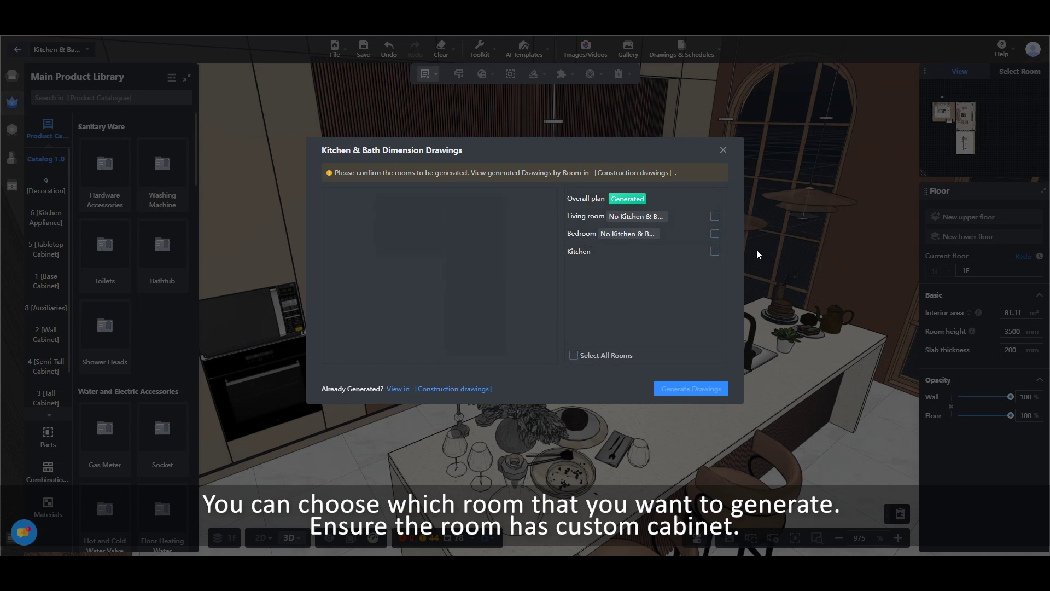
{"action": "left_click", "coordinate": [715, 251]}
{"action": "left_click", "coordinate": [674, 390]}
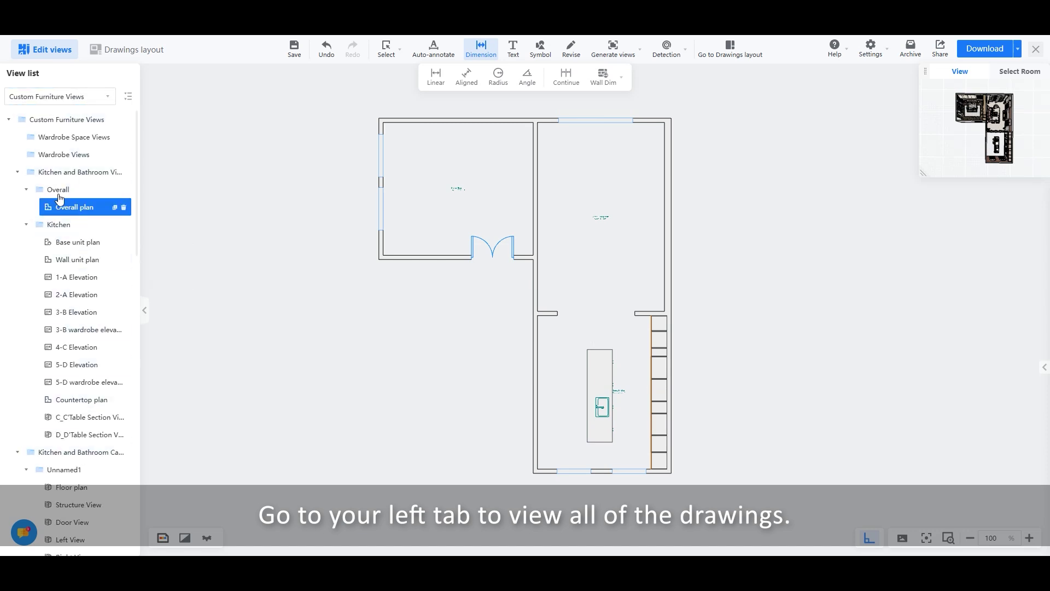
Look over the kitchen's base unit plan with its automatic dimensions and elevation markers
{"action": "left_click", "coordinate": [78, 242]}
{"action": "scroll", "coordinate": [569, 385], "scroll_direction": "down", "scroll_amount": 4}
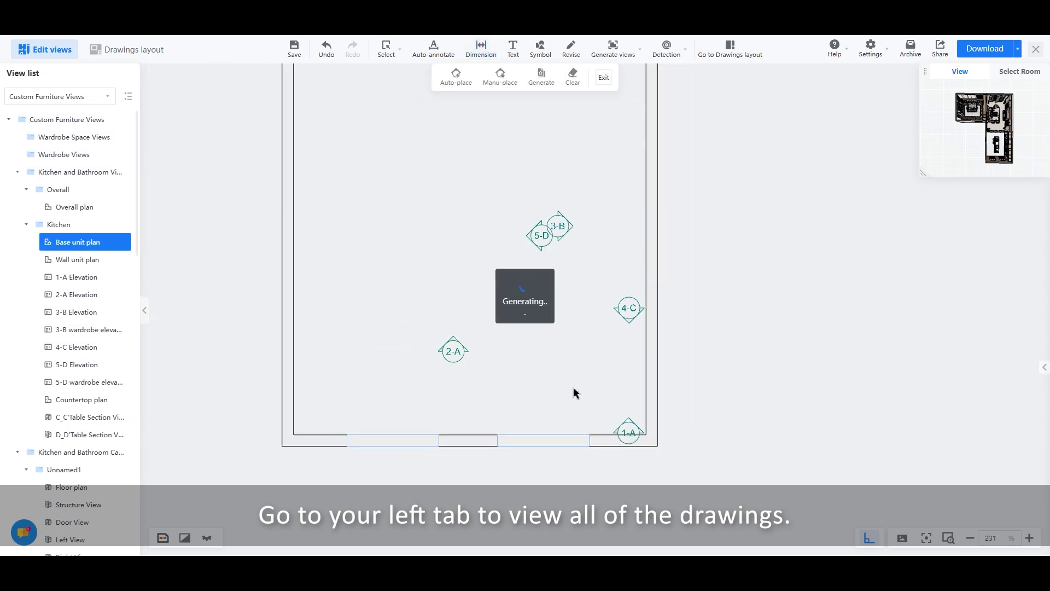
{"action": "left_click_drag", "start_coordinate": [605, 385], "coordinate": [564, 323]}
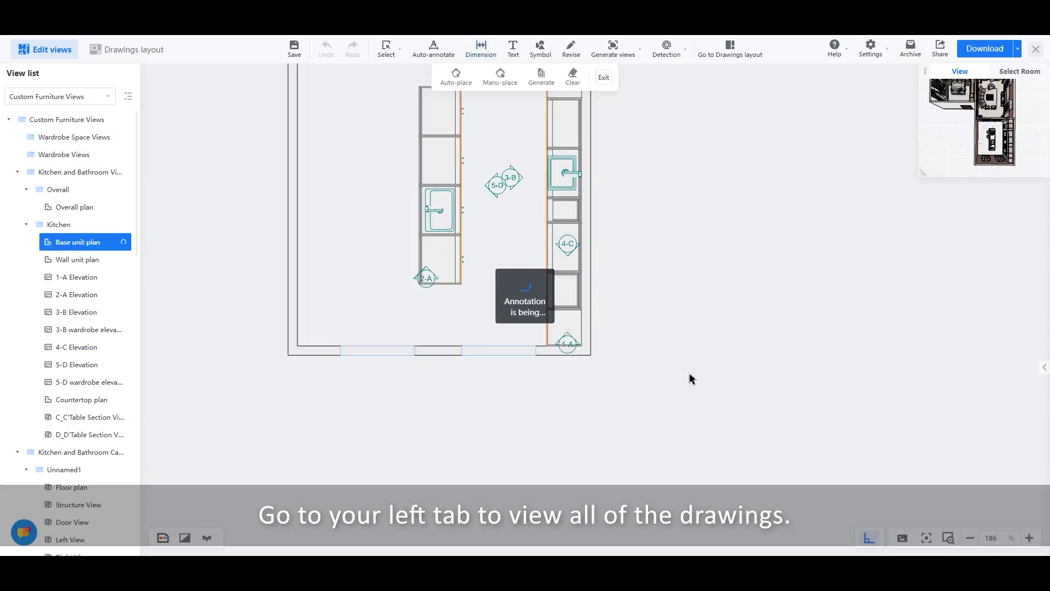
{"action": "left_click_drag", "start_coordinate": [693, 322], "coordinate": [730, 449]}
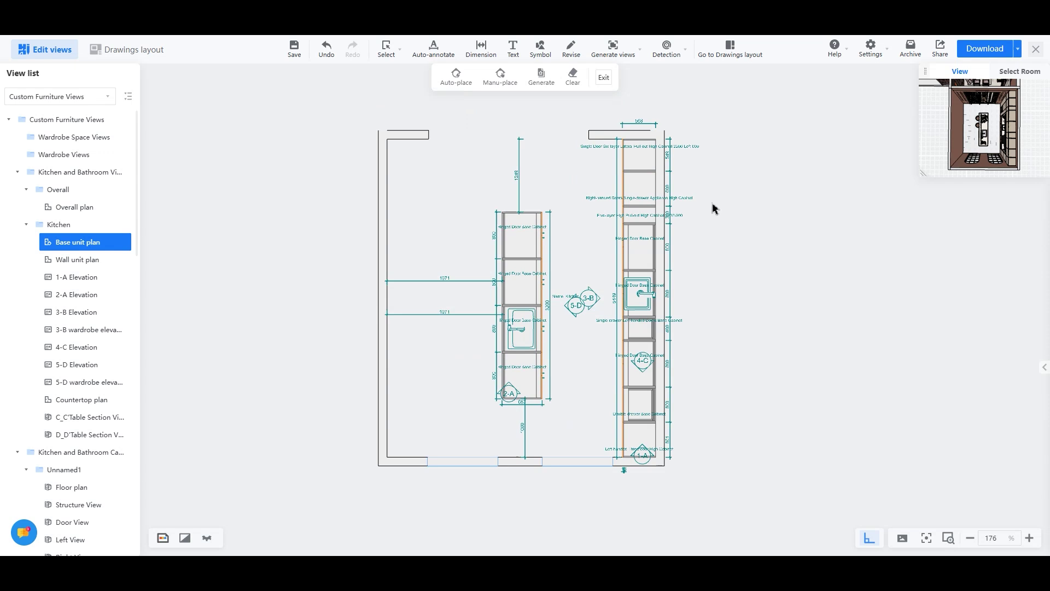
{"action": "left_click_drag", "start_coordinate": [747, 326], "coordinate": [737, 345]}
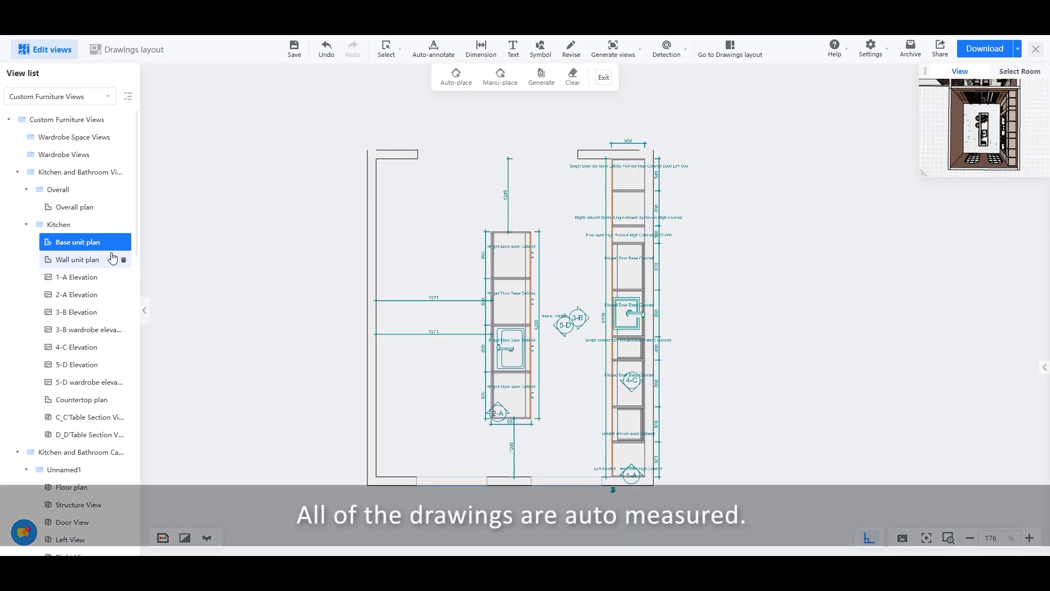
Review the kitchen's 1-A, 2-A, 3-B wardrobe and 3-B elevations
{"action": "left_click", "coordinate": [93, 277]}
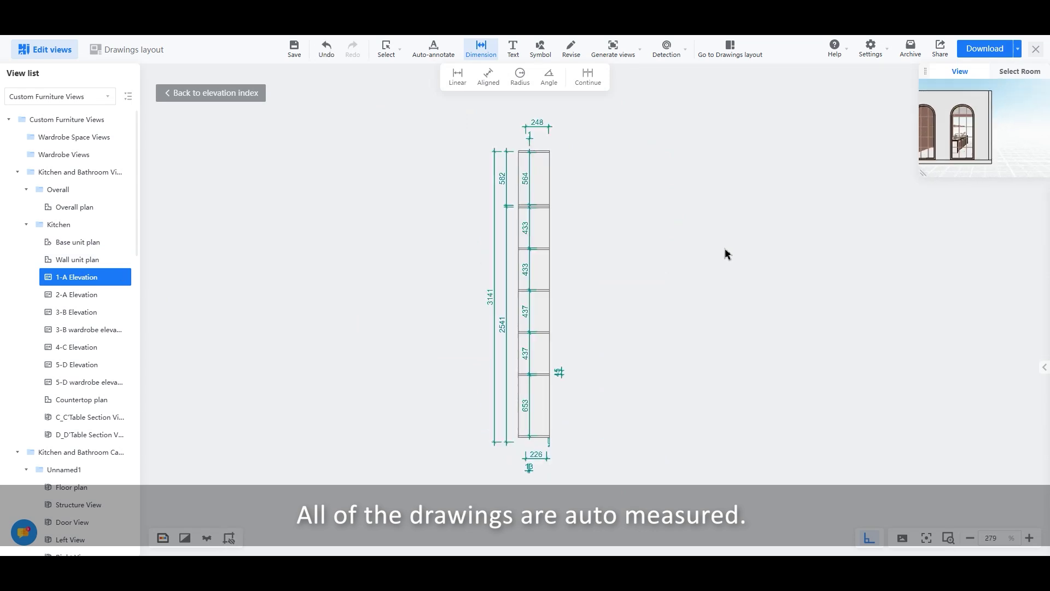
{"action": "left_click", "coordinate": [81, 298]}
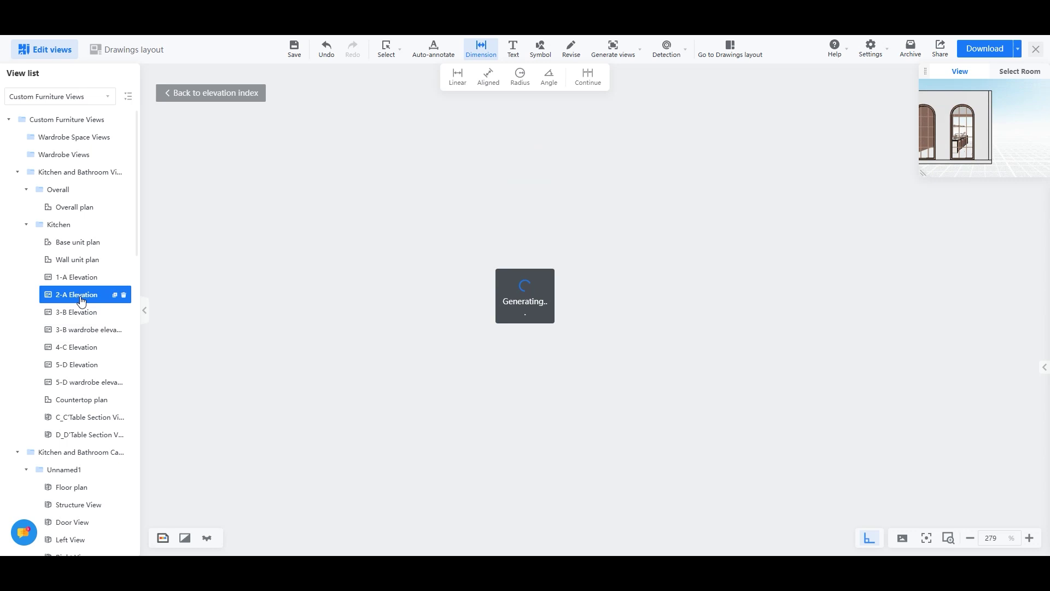
{"action": "left_click", "coordinate": [79, 330]}
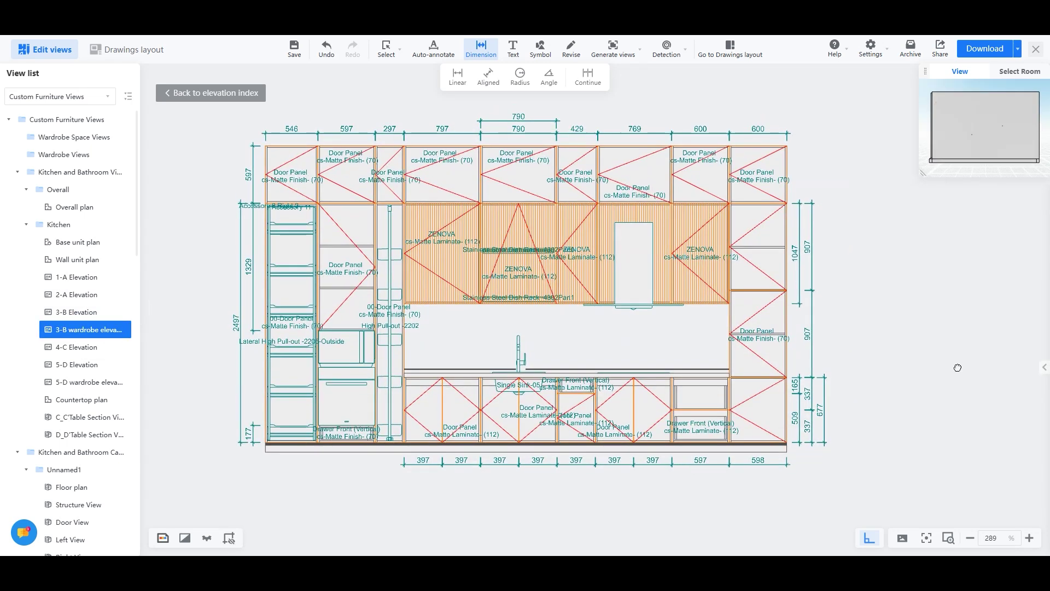
{"action": "left_click", "coordinate": [74, 313]}
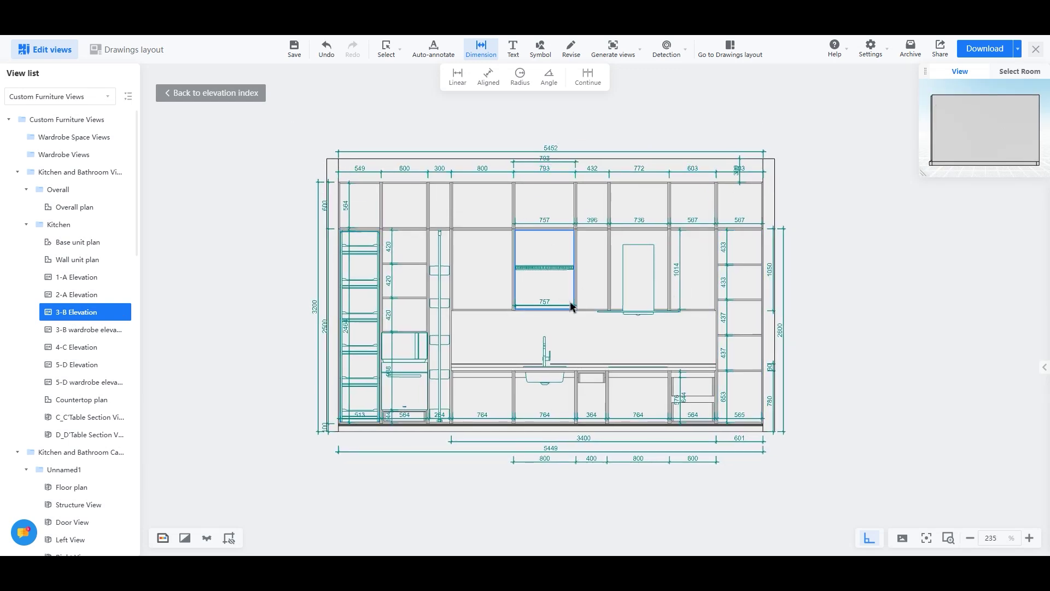
Extend the 3-B elevation's range slightly towards the island in the base unit plan and view the updated elevation
{"action": "left_click", "coordinate": [82, 242]}
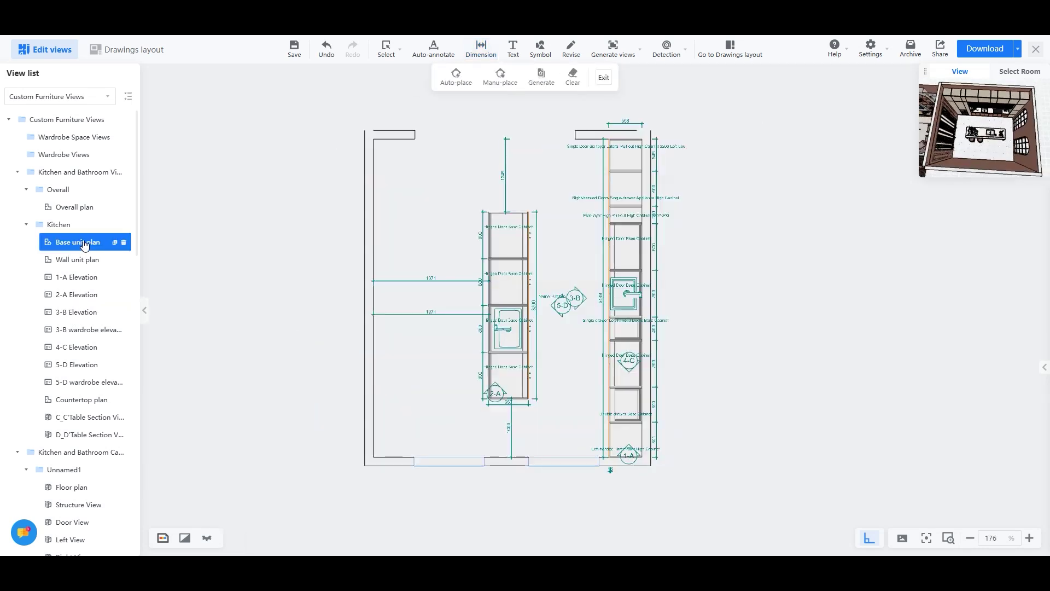
{"action": "left_click", "coordinate": [580, 299]}
{"action": "mouse_move", "coordinate": [601, 297]}
{"action": "left_mouse_down"}
{"action": "mouse_move", "coordinate": [575, 298]}
{"action": "mouse_move", "coordinate": [607, 305]}
{"action": "mouse_move", "coordinate": [597, 305]}
{"action": "left_mouse_up"}
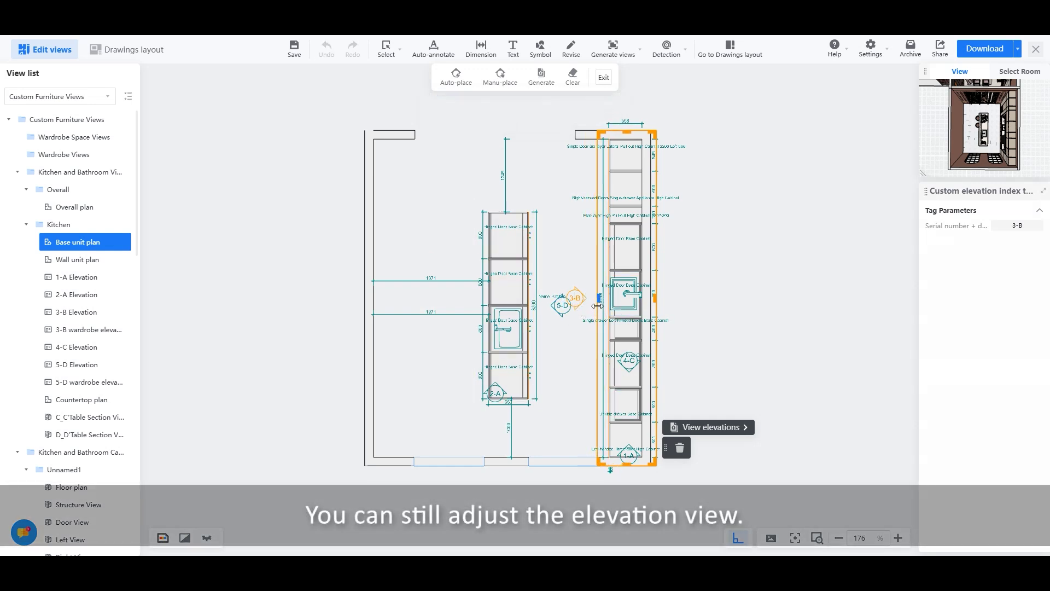
{"action": "left_click", "coordinate": [678, 427]}
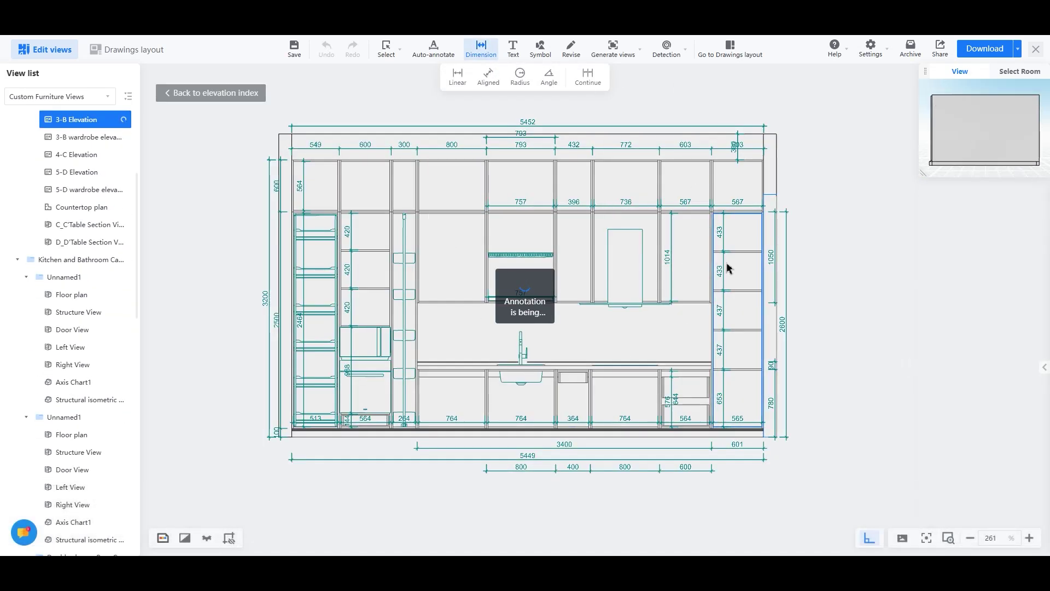
{"action": "scroll", "coordinate": [847, 333], "scroll_direction": "down", "scroll_amount": 1}
{"action": "mouse_move", "coordinate": [850, 324]}
{"action": "middle_mouse_down"}
{"action": "mouse_move", "coordinate": [849, 342]}
{"action": "mouse_move", "coordinate": [841, 336]}
{"action": "middle_mouse_up"}
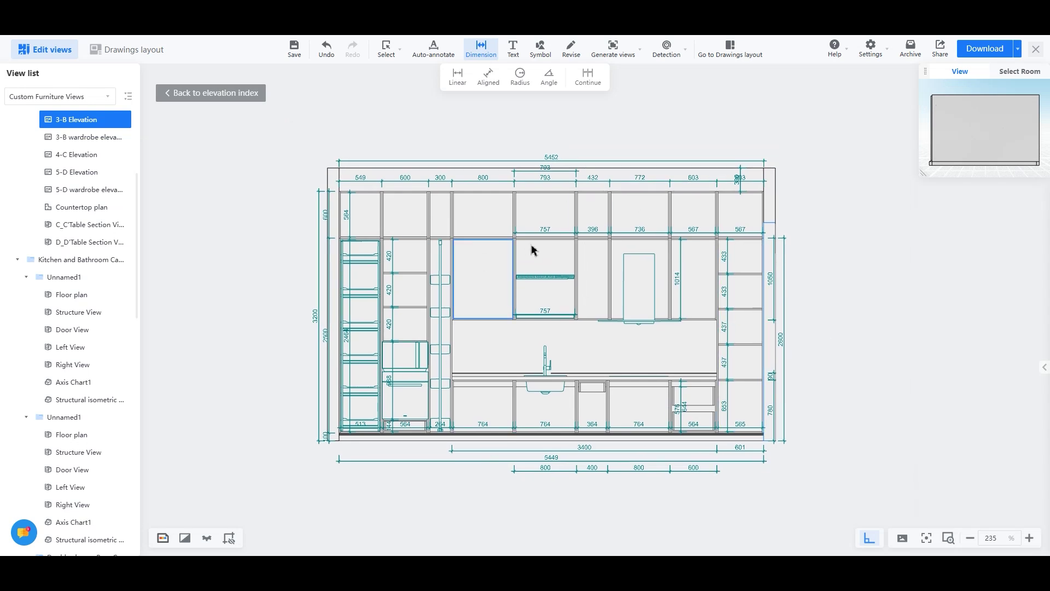
Download the 3-B wardrobe elevation sheet as a color JPG at 4K definition and close the download dialog
{"action": "left_click", "coordinate": [96, 139]}
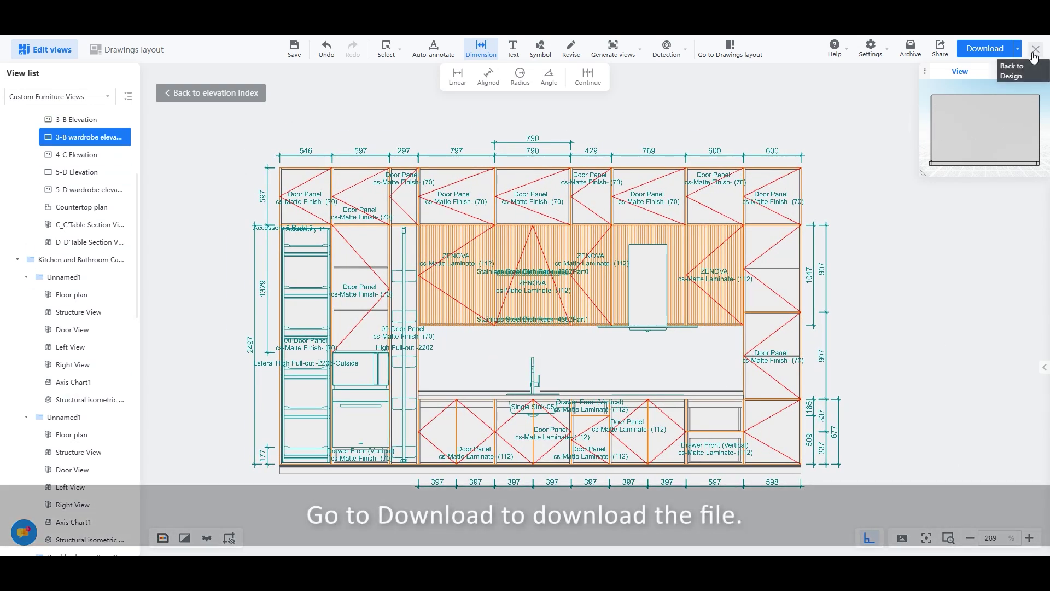
{"action": "left_click", "coordinate": [985, 49]}
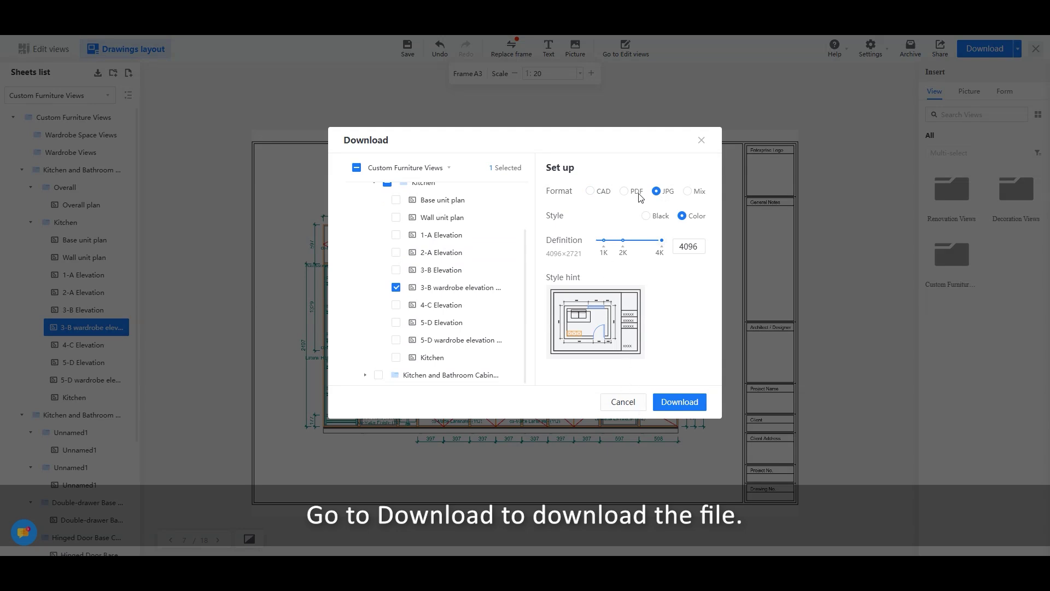
{"action": "left_click", "coordinate": [689, 402]}
{"action": "left_click", "coordinate": [701, 140]}
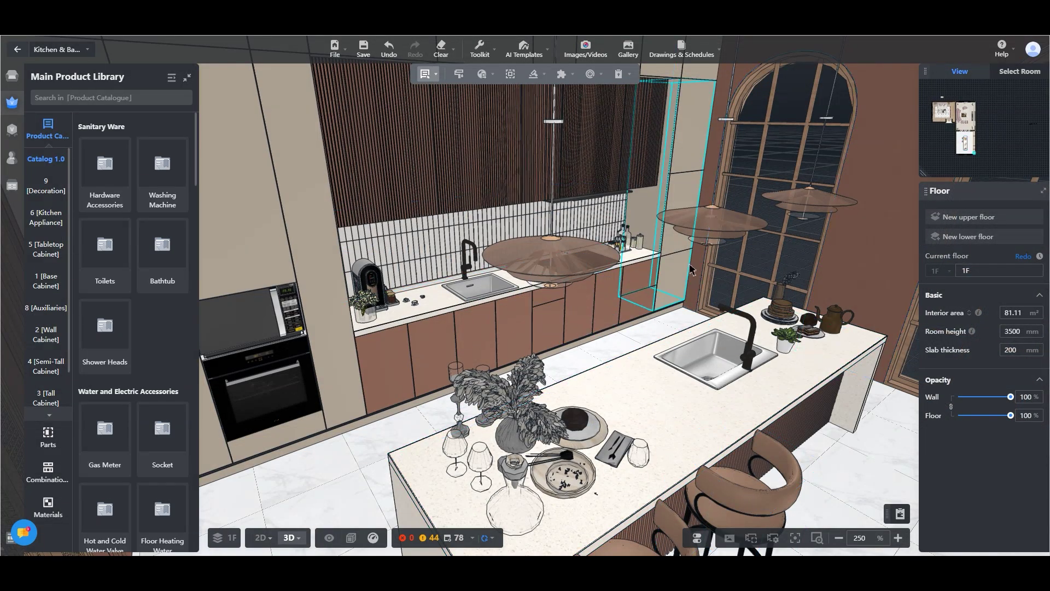
Start custom furniture drawings for Kitchen & Bath with the Annotation Drawing method from the design
{"action": "left_click", "coordinate": [683, 51]}
{"action": "left_click", "coordinate": [689, 129]}
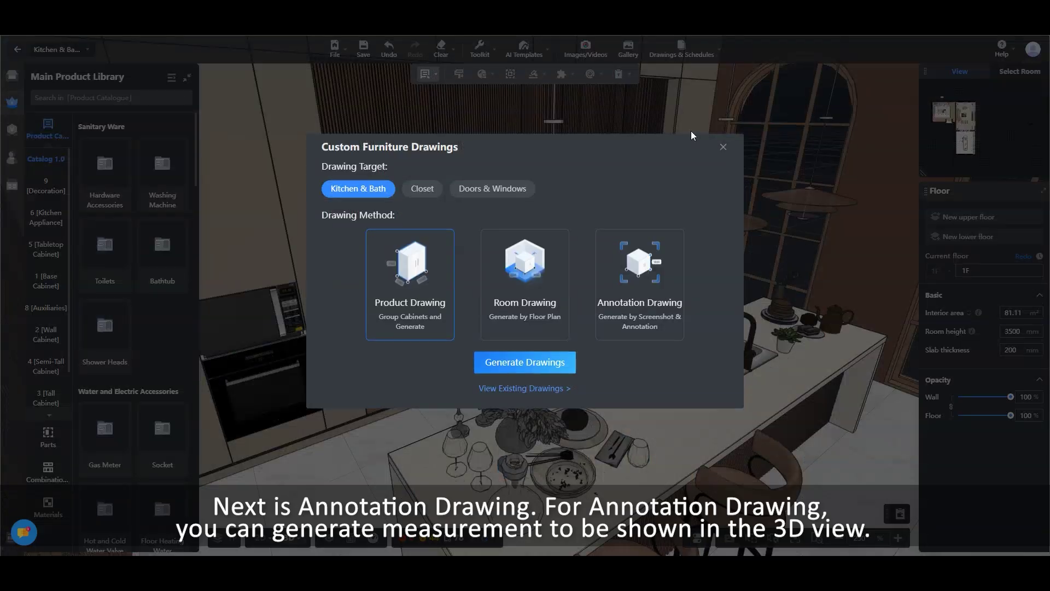
{"action": "left_click", "coordinate": [651, 296]}
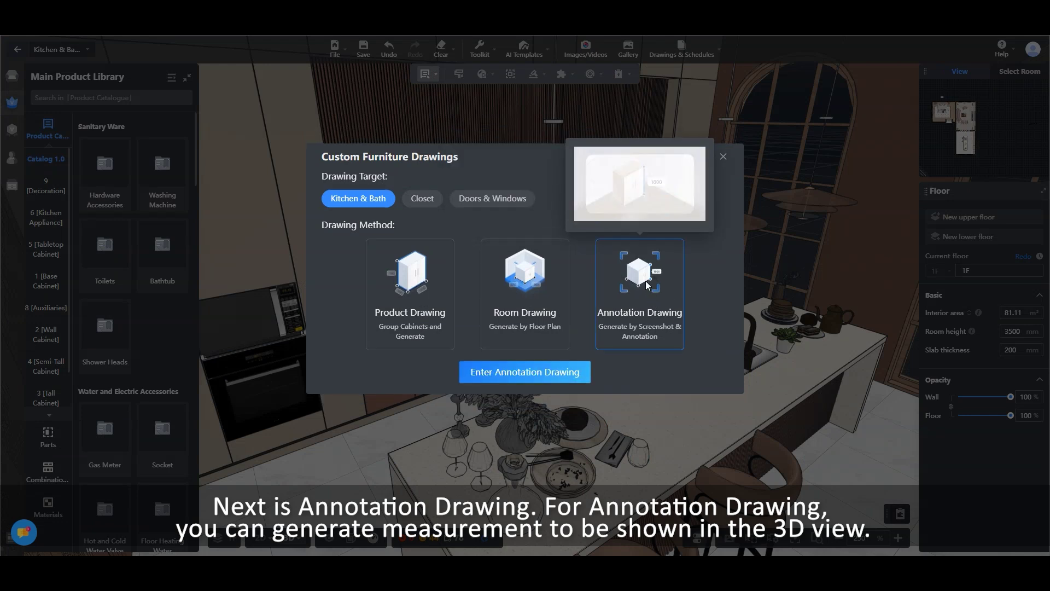
{"action": "left_click", "coordinate": [526, 373]}
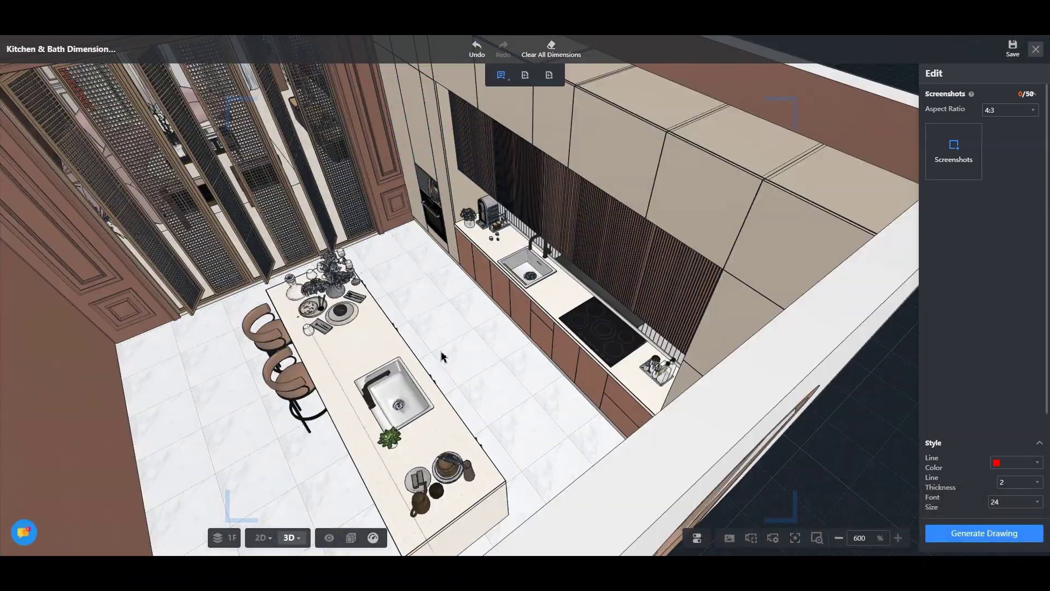
{"action": "right_click_drag", "start_coordinate": [442, 357], "coordinate": [569, 377]}
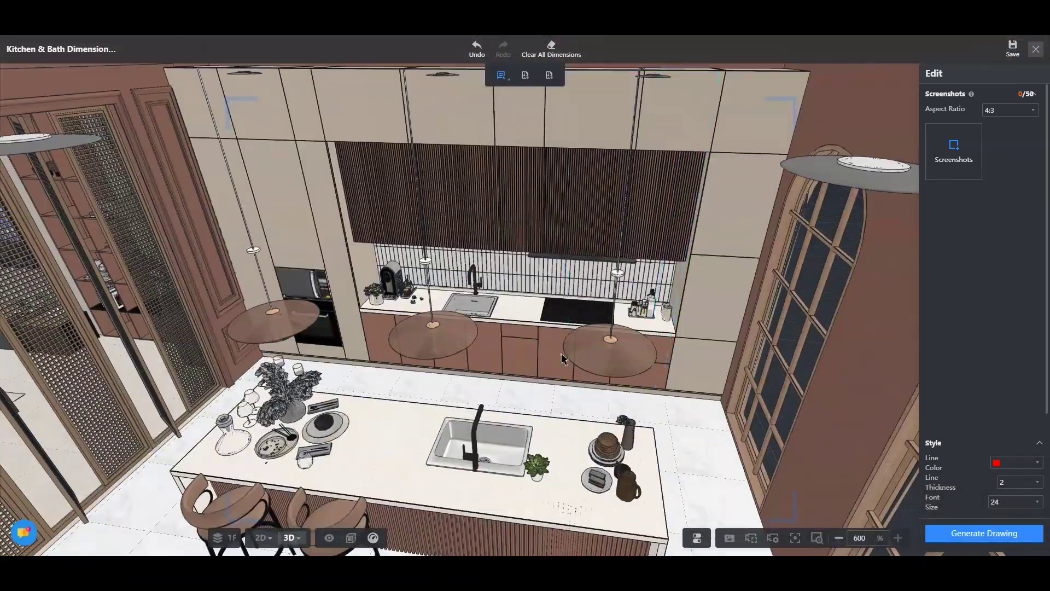
Add automatic width, depth and height dimensions to the base cabinet next to the oven column
{"action": "middle_click_drag", "start_coordinate": [493, 350], "coordinate": [401, 391]}
{"action": "right_click_drag", "start_coordinate": [401, 392], "coordinate": [582, 488]}
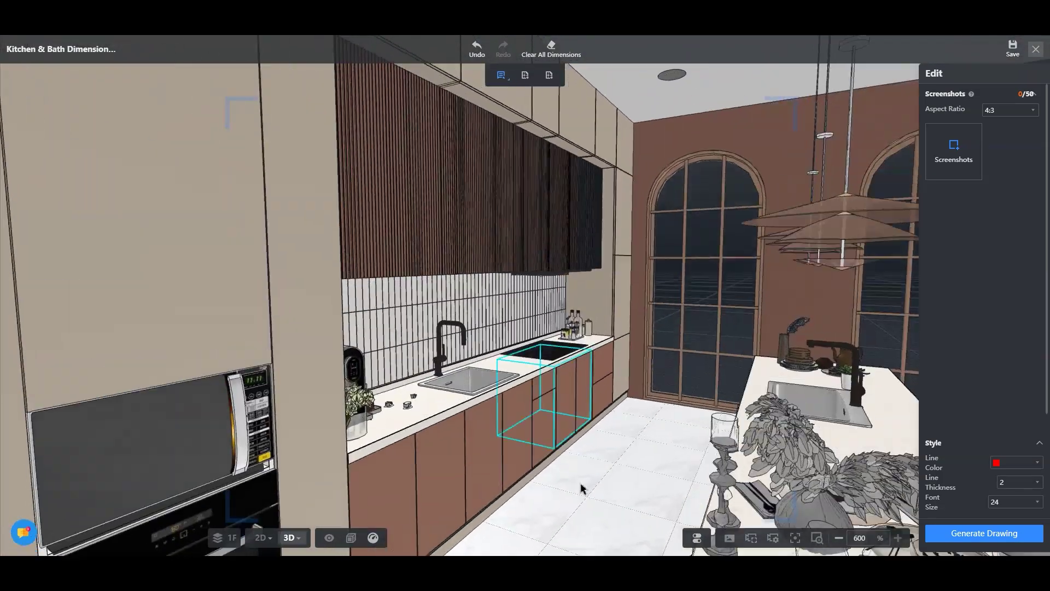
{"action": "scroll", "coordinate": [582, 488], "scroll_direction": "down", "scroll_amount": 3}
{"action": "middle_click_drag", "start_coordinate": [558, 465], "coordinate": [618, 465]}
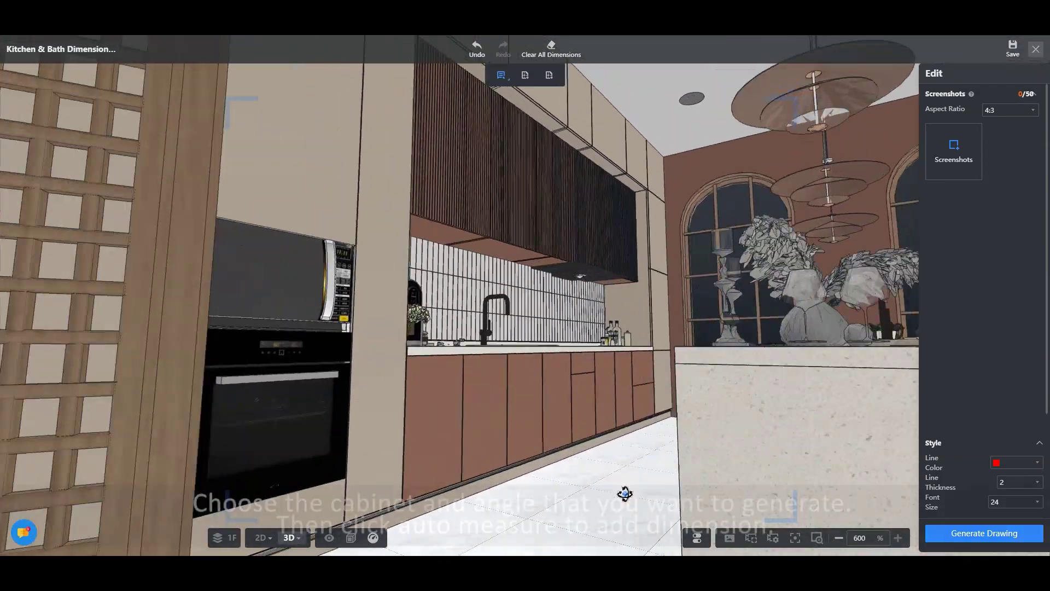
{"action": "left_click", "coordinate": [482, 432]}
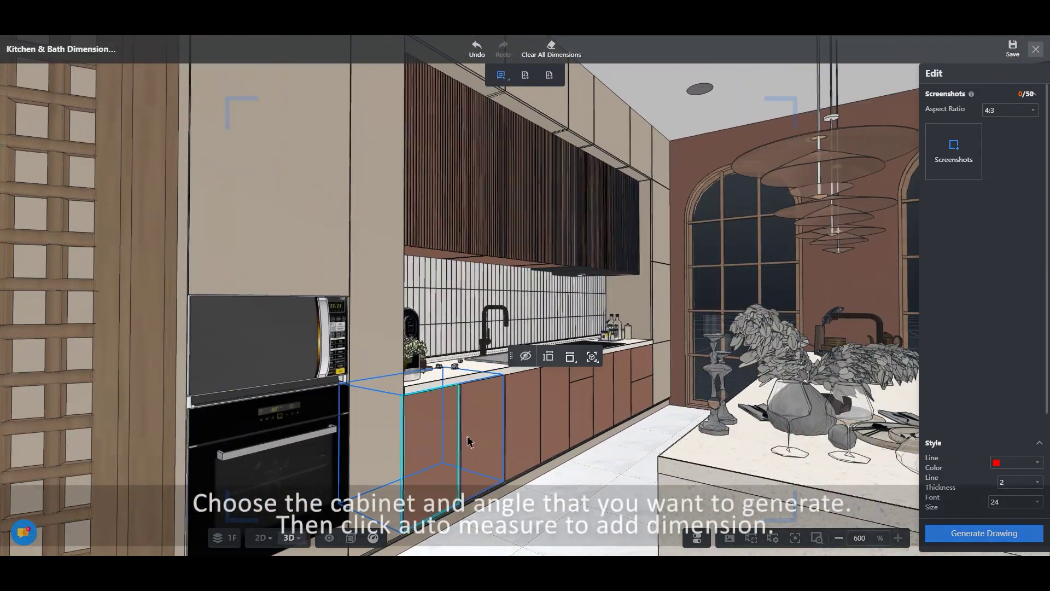
{"action": "left_click", "coordinate": [549, 357]}
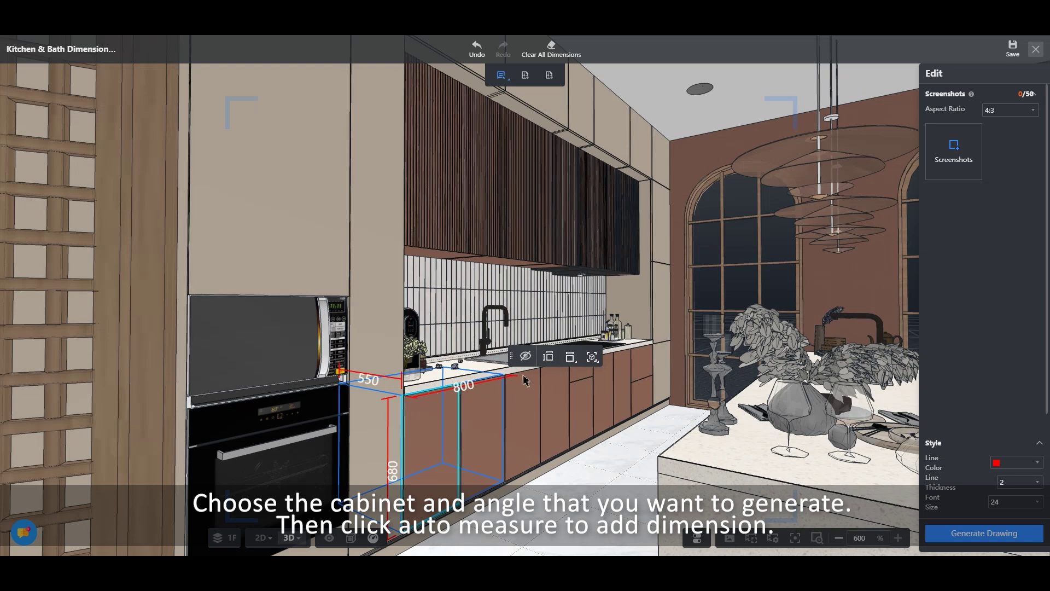
{"action": "left_click", "coordinate": [569, 357]}
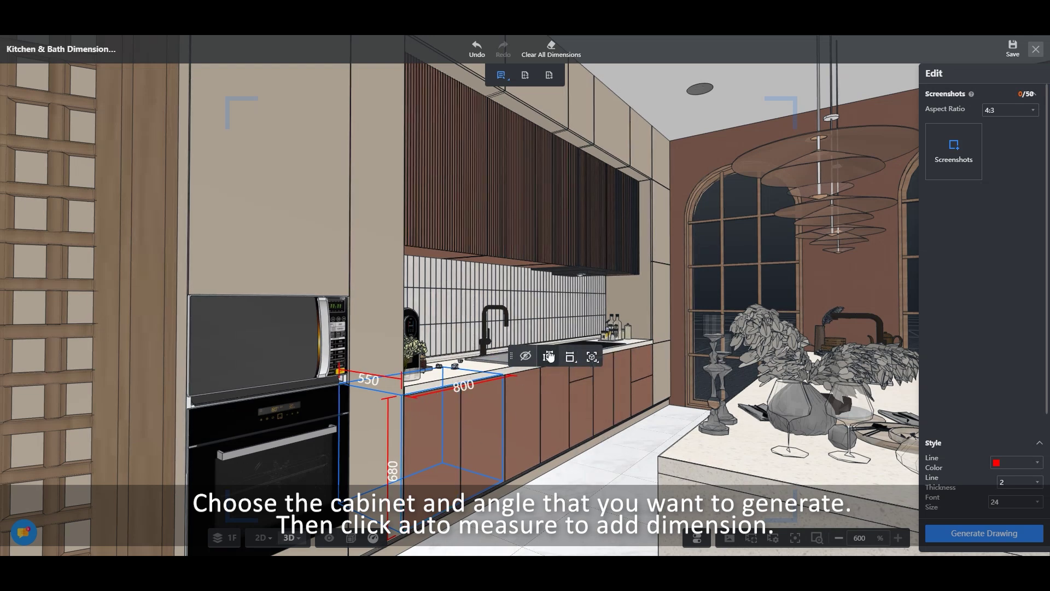
Add automatic dimensions to the neighbouring base cabinet under the sink
{"action": "left_click_drag", "start_coordinate": [598, 490], "coordinate": [554, 507]}
{"action": "left_click", "coordinate": [523, 420]}
{"action": "left_click", "coordinate": [600, 349]}
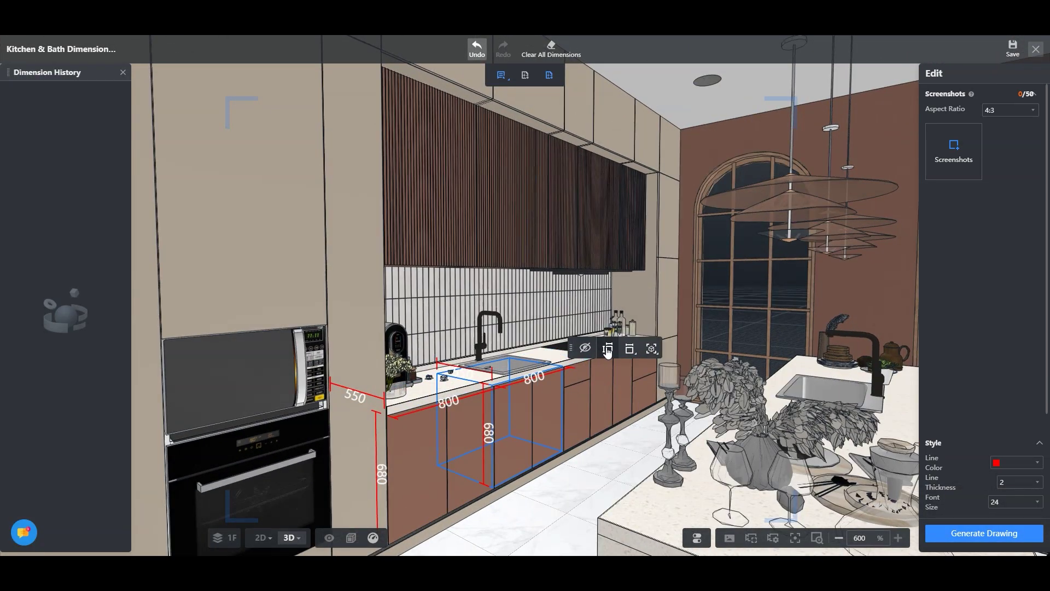
Capture a 4:3 screenshot of the two dimensioned base cabinets from a low angle along the counter
{"action": "left_click", "coordinate": [949, 160]}
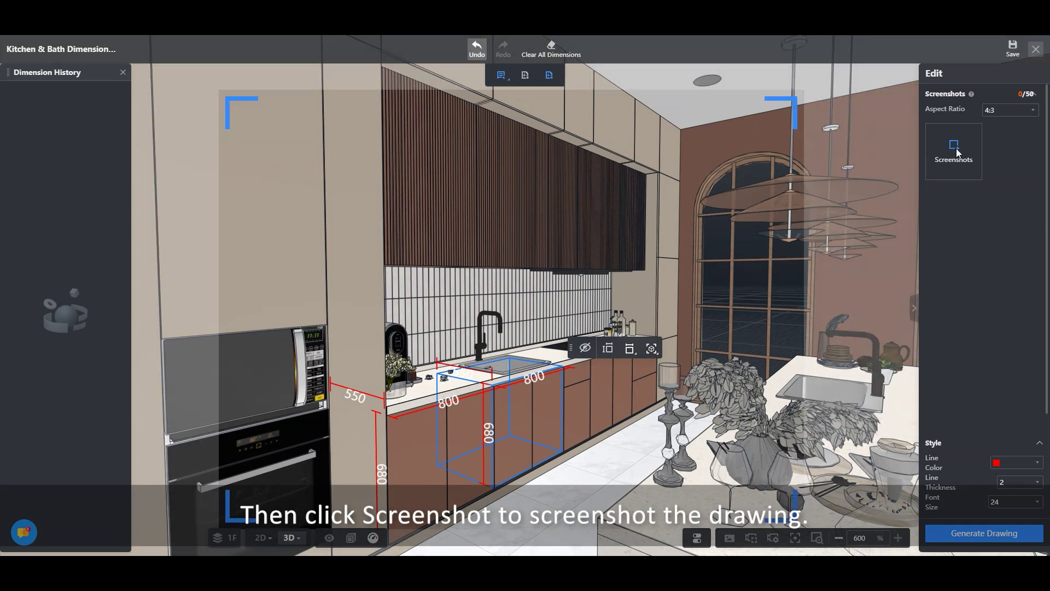
{"action": "left_click_drag", "start_coordinate": [569, 509], "coordinate": [539, 532]}
{"action": "right_click", "coordinate": [641, 475]}
{"action": "left_click_drag", "start_coordinate": [640, 475], "coordinate": [672, 463]}
{"action": "right_click_drag", "start_coordinate": [672, 463], "coordinate": [648, 472]}
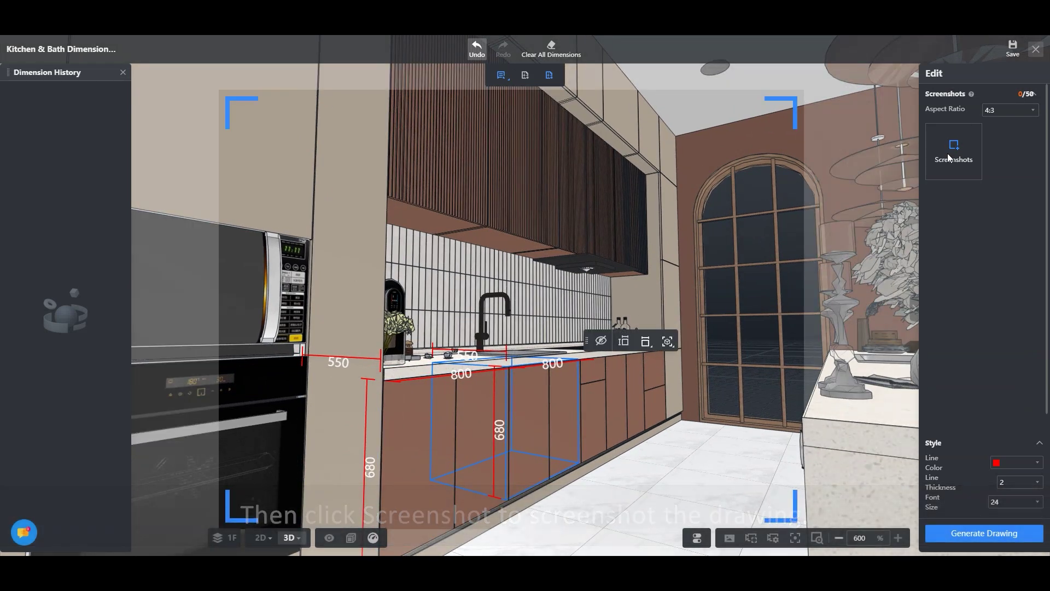
{"action": "left_click", "coordinate": [950, 156]}
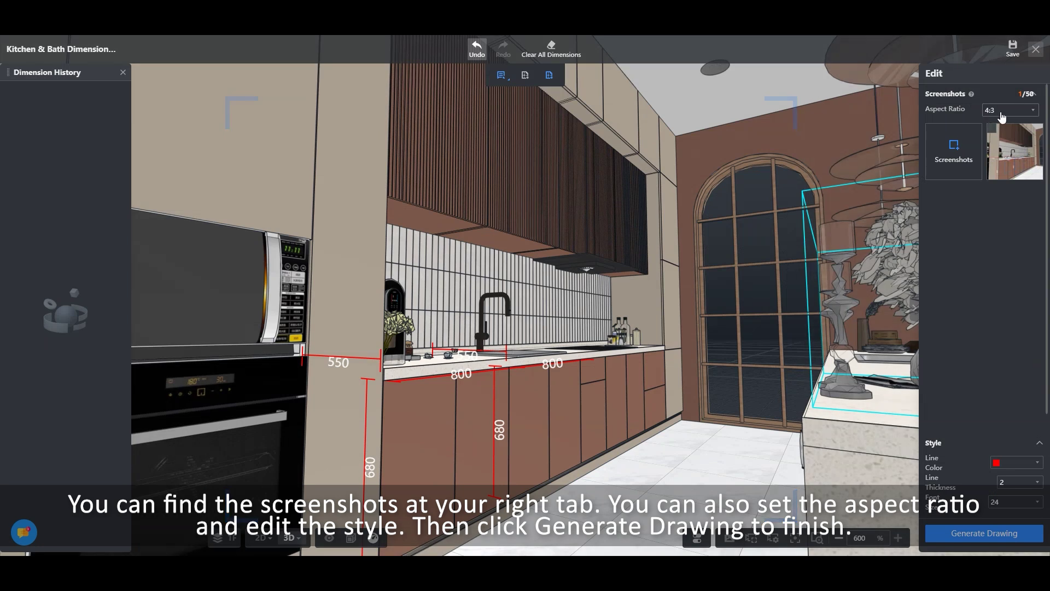
Check the aspect ratio setting and the captured screenshot, keeping 4:3, and generate the drawing sheet
{"action": "left_click", "coordinate": [1012, 112]}
{"action": "left_click", "coordinate": [1012, 114]}
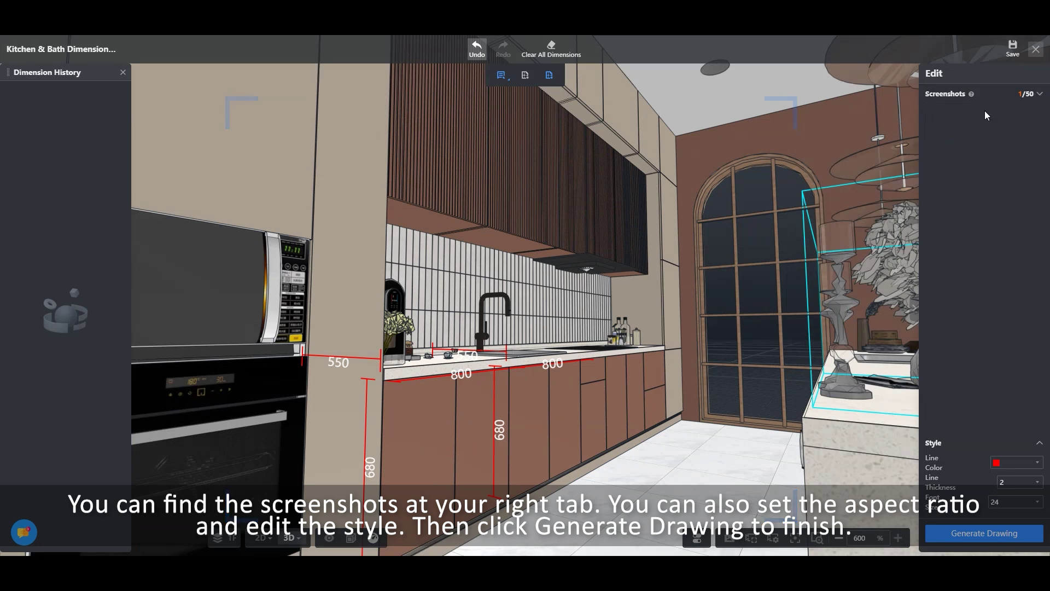
{"action": "left_click", "coordinate": [1037, 96]}
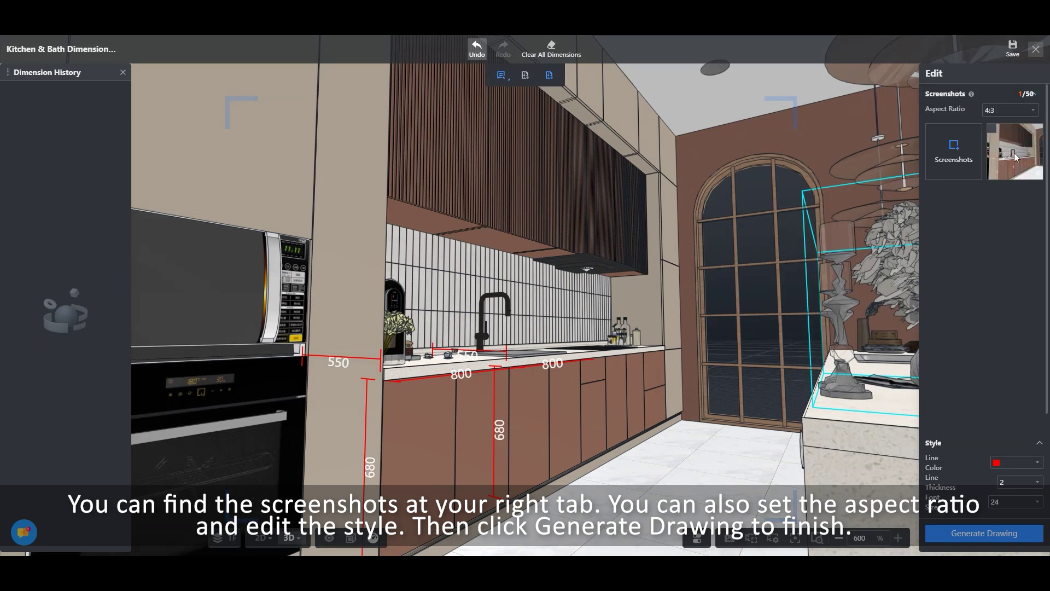
{"action": "left_click", "coordinate": [1016, 150]}
{"action": "left_click", "coordinate": [977, 533]}
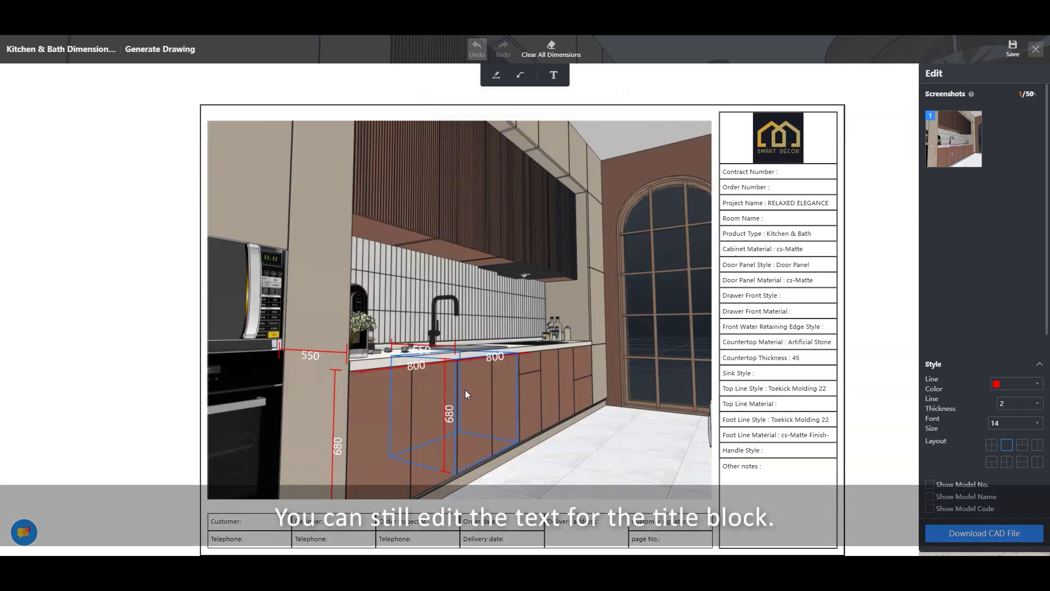
Fill in the room name in the drawing's title block as Kitchen
{"action": "left_click", "coordinate": [787, 207]}
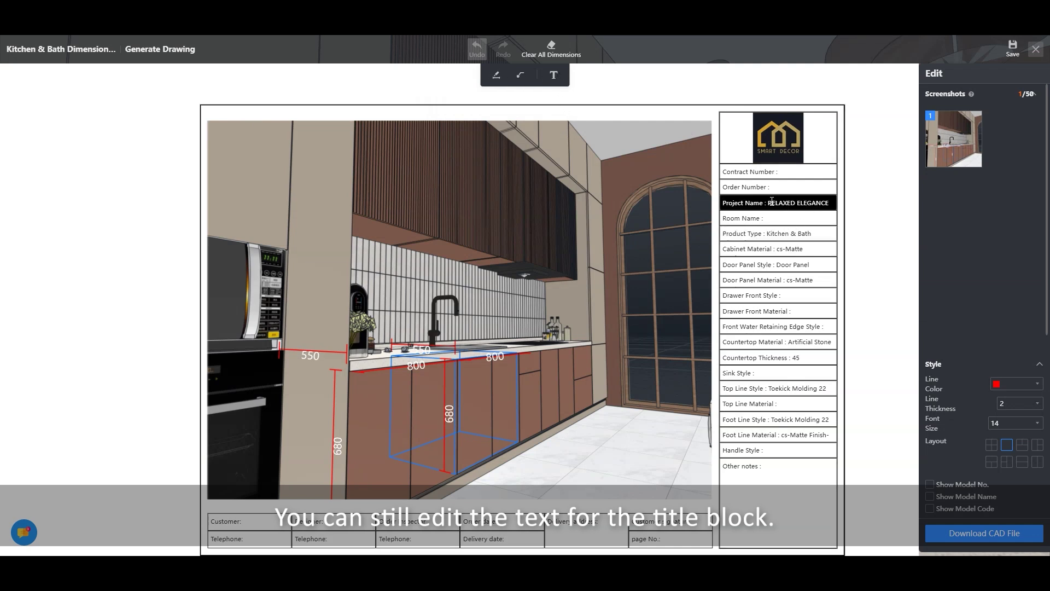
{"action": "left_click_drag", "start_coordinate": [768, 200], "coordinate": [822, 201]}
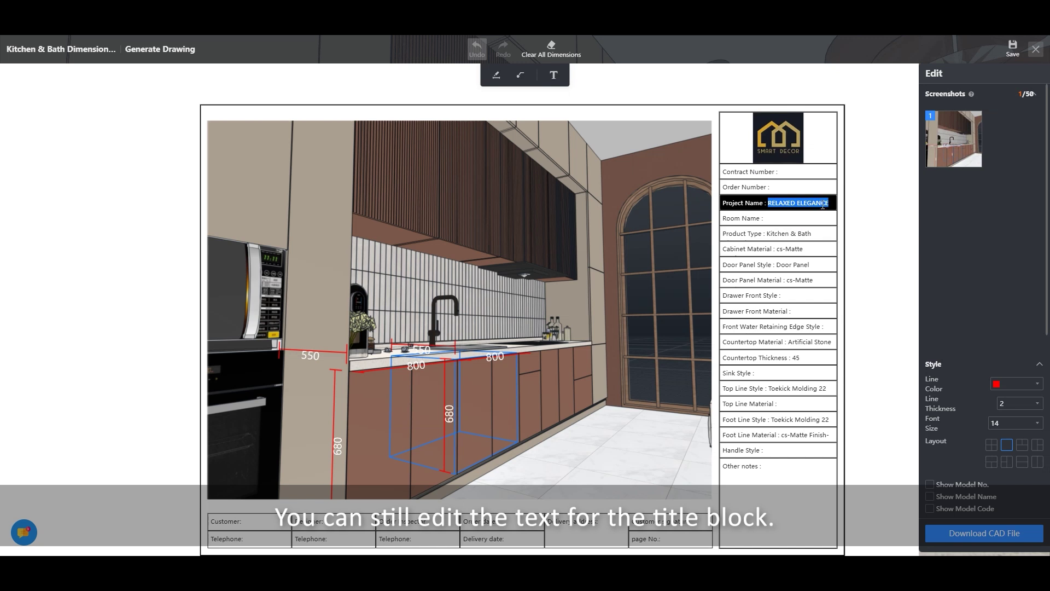
{"action": "left_click", "coordinate": [767, 217]}
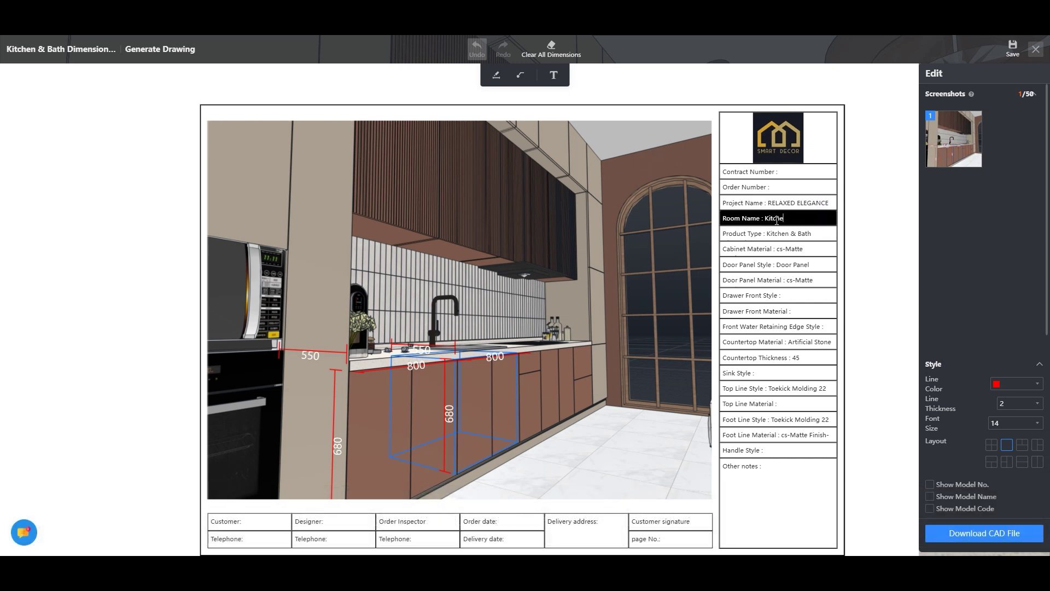
{"action": "left_click", "coordinate": [798, 280]}
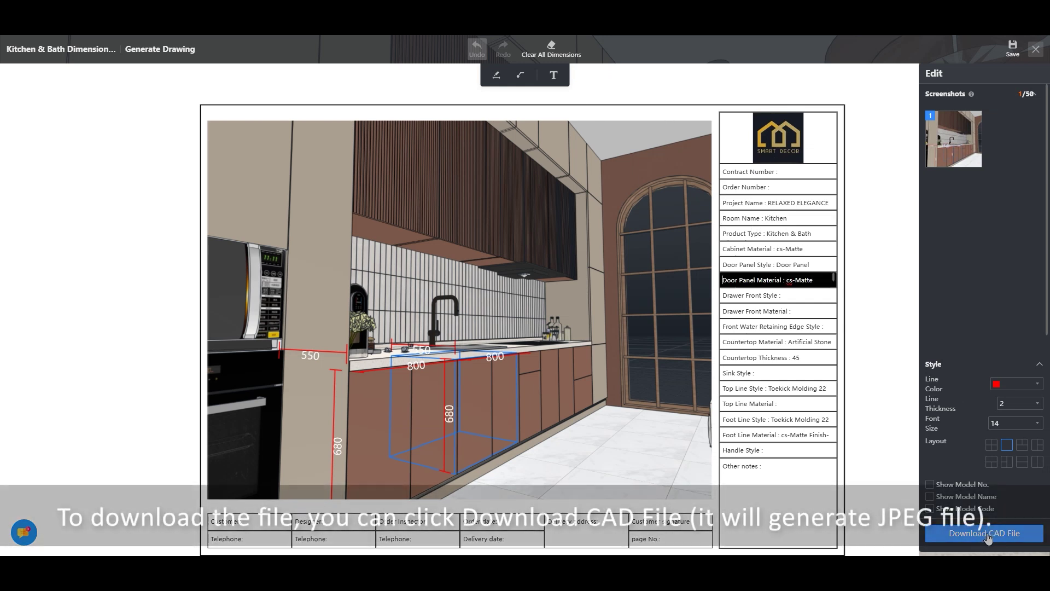
Download the annotated drawing sheet, view the exported RELAXED ELEGANCE.png enlarged and close the image viewer
{"action": "left_click", "coordinate": [985, 533]}
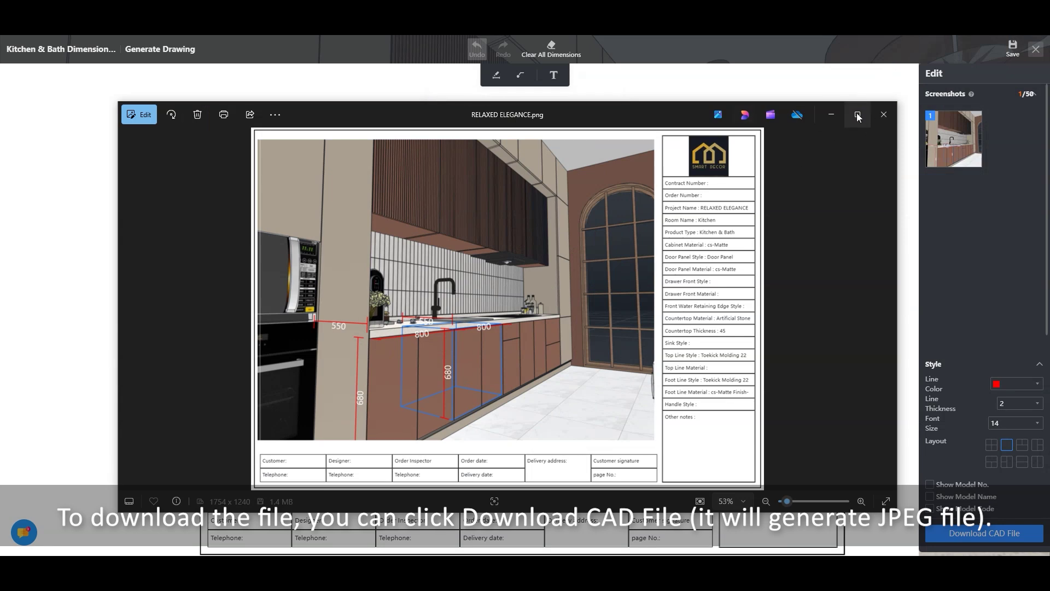
{"action": "left_click", "coordinate": [858, 114]}
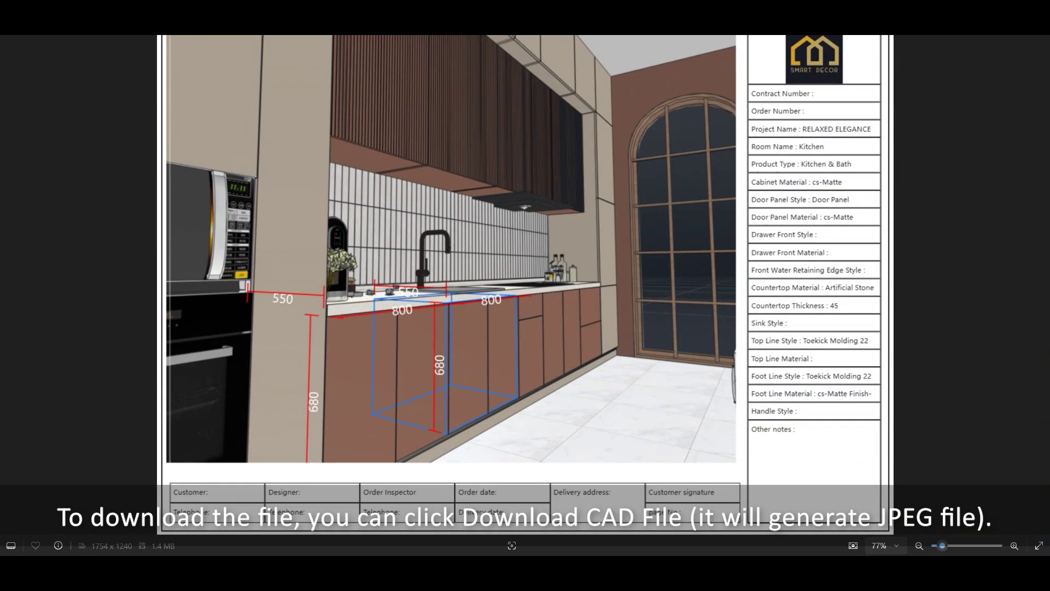
{"action": "key", "text": "Escape"}
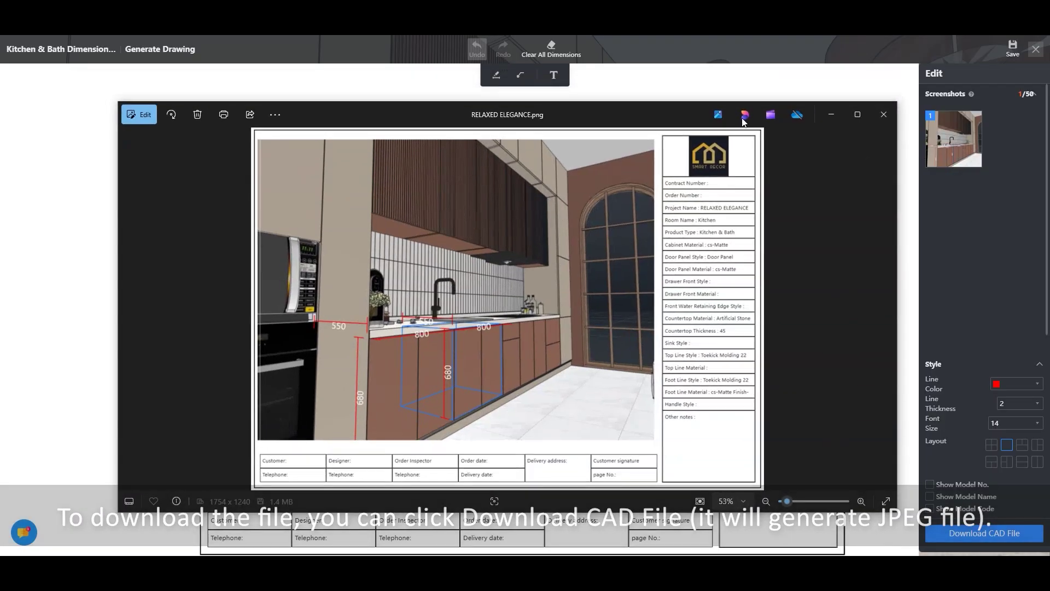
{"action": "left_click", "coordinate": [886, 115]}
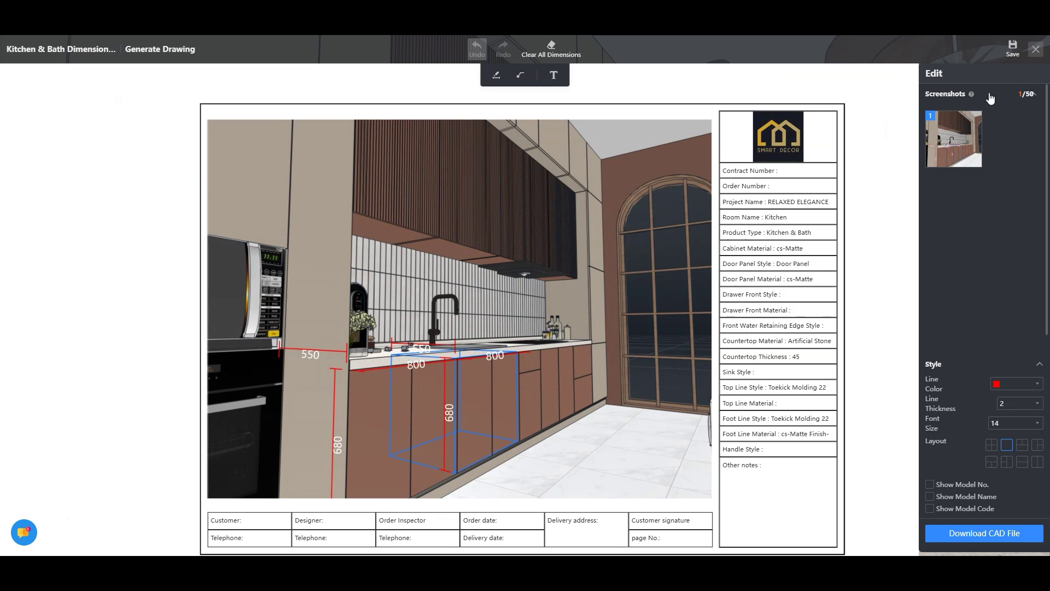